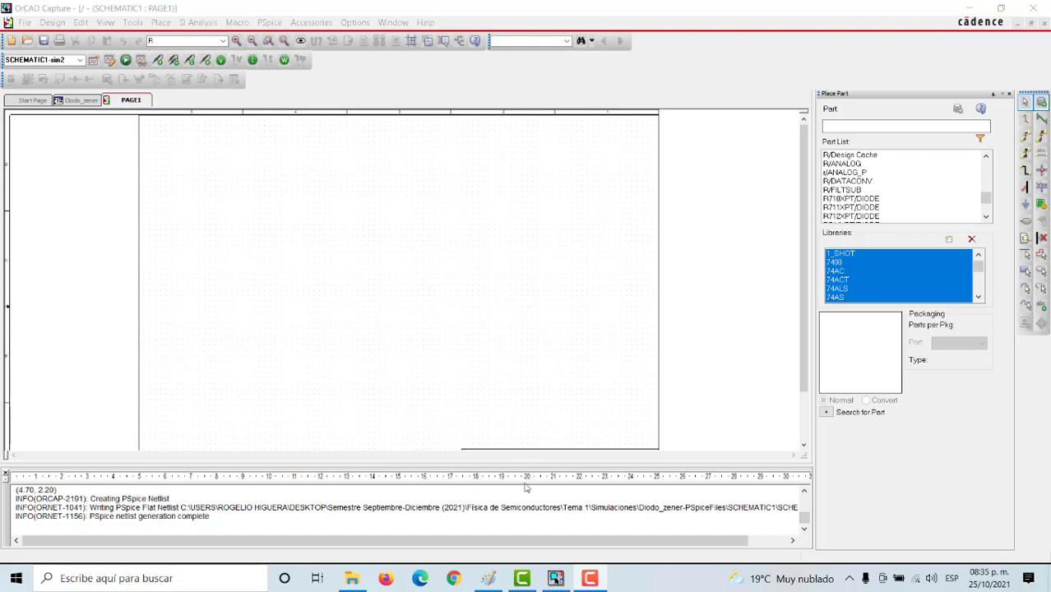
# Step: Switch to Paint, review the Zener diode table of part numbers and voltages, and return to OrCAD Capture
pyautogui.click(489, 578)
pyautogui.scroll(-5, 401, 271)
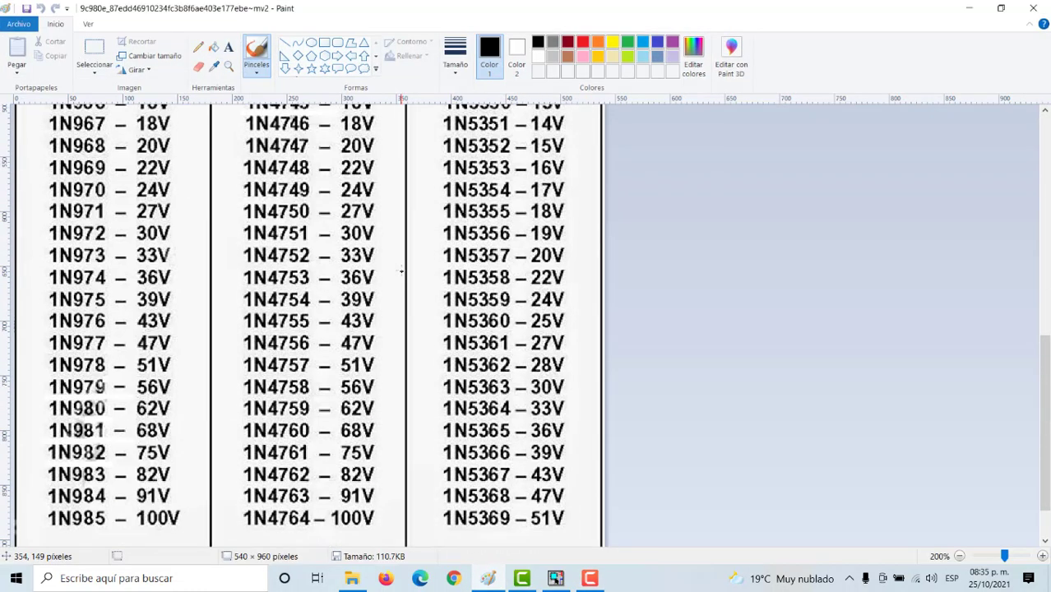
pyautogui.scroll(5, 401, 271)
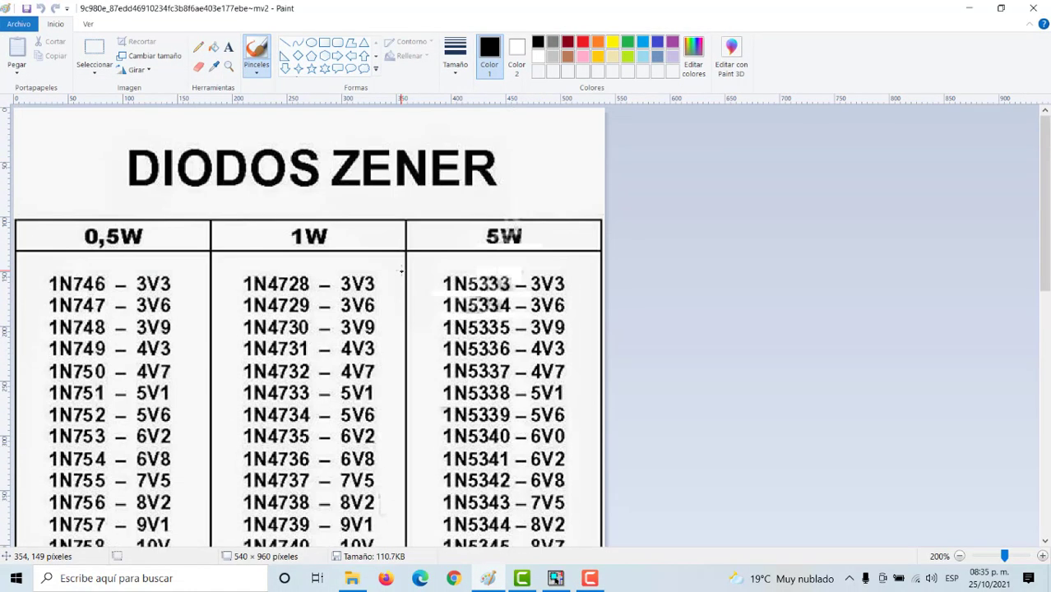
pyautogui.scroll(-1, 402, 271)
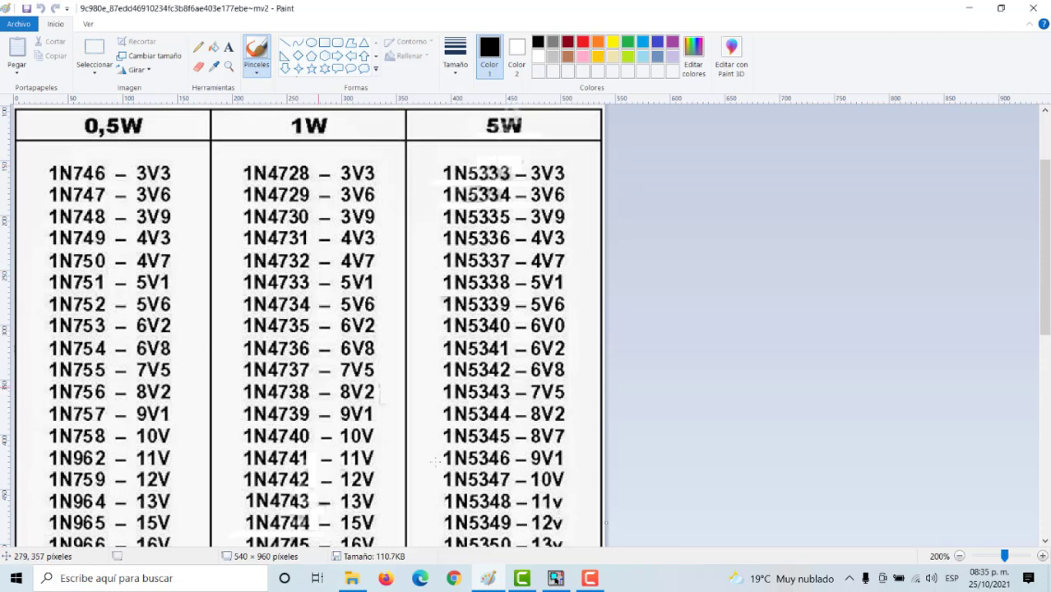
pyautogui.click(556, 580)
pyautogui.click(846, 125)
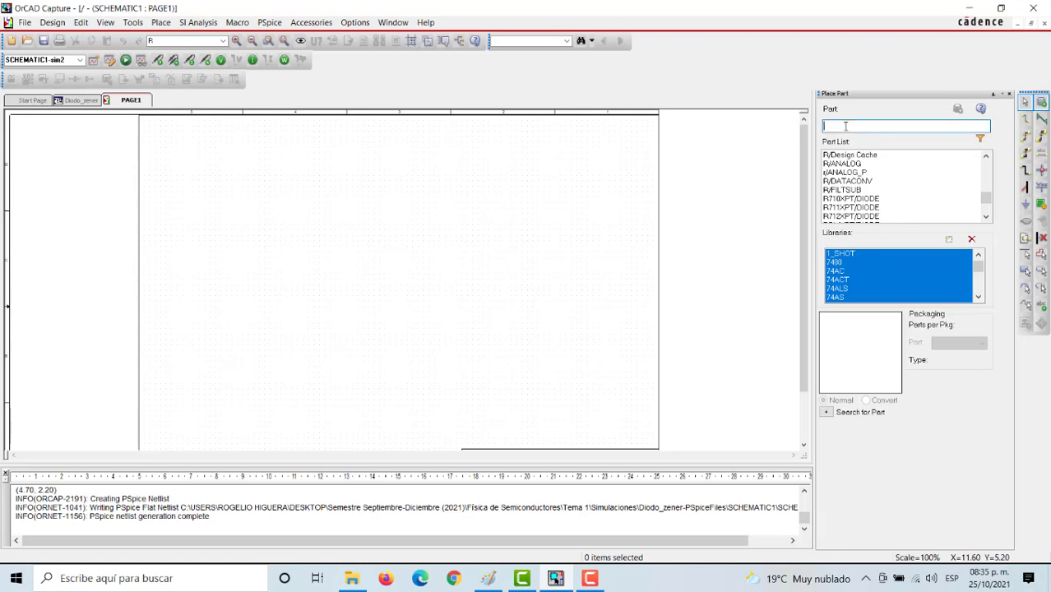
pyautogui.write('D1')
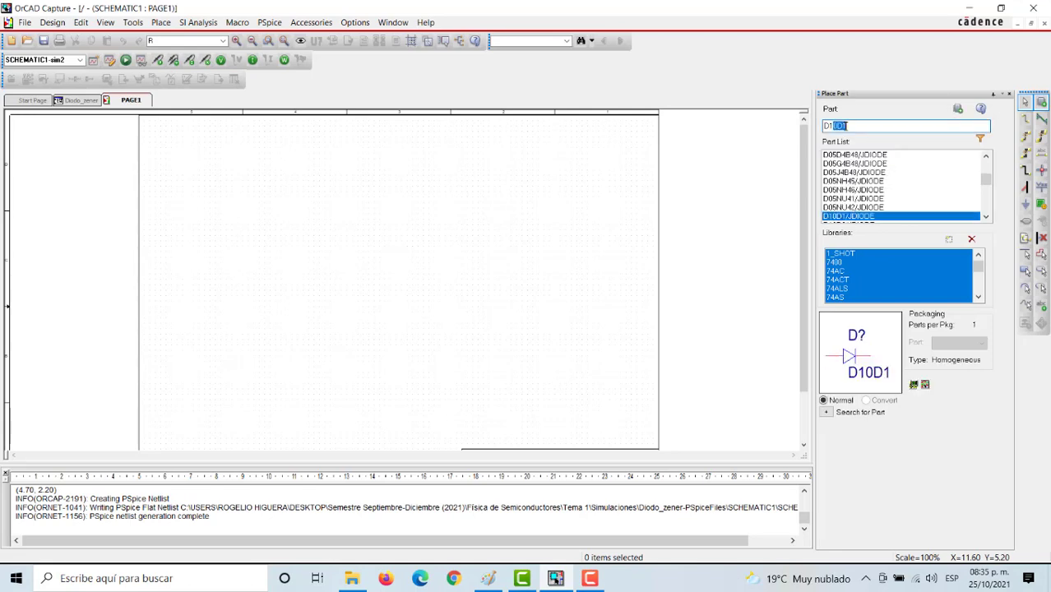
pyautogui.write('n119')
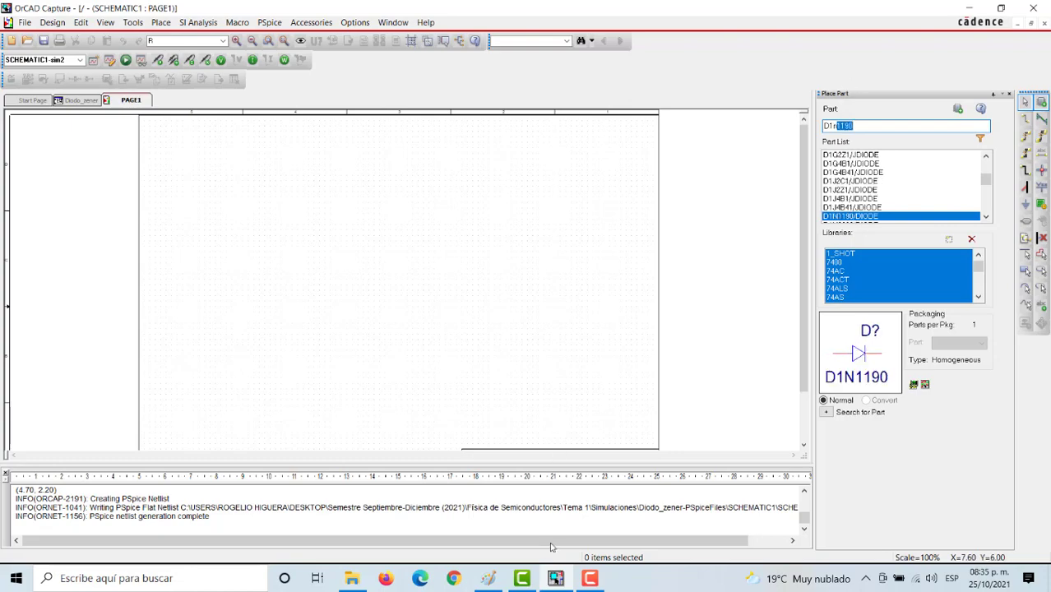
pyautogui.click(487, 578)
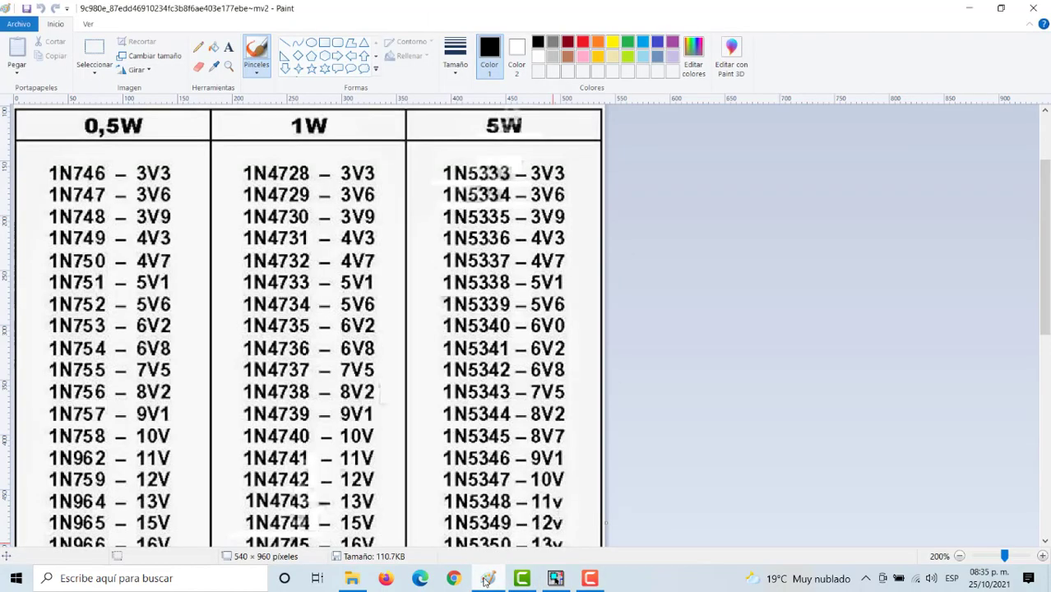
pyautogui.click(488, 578)
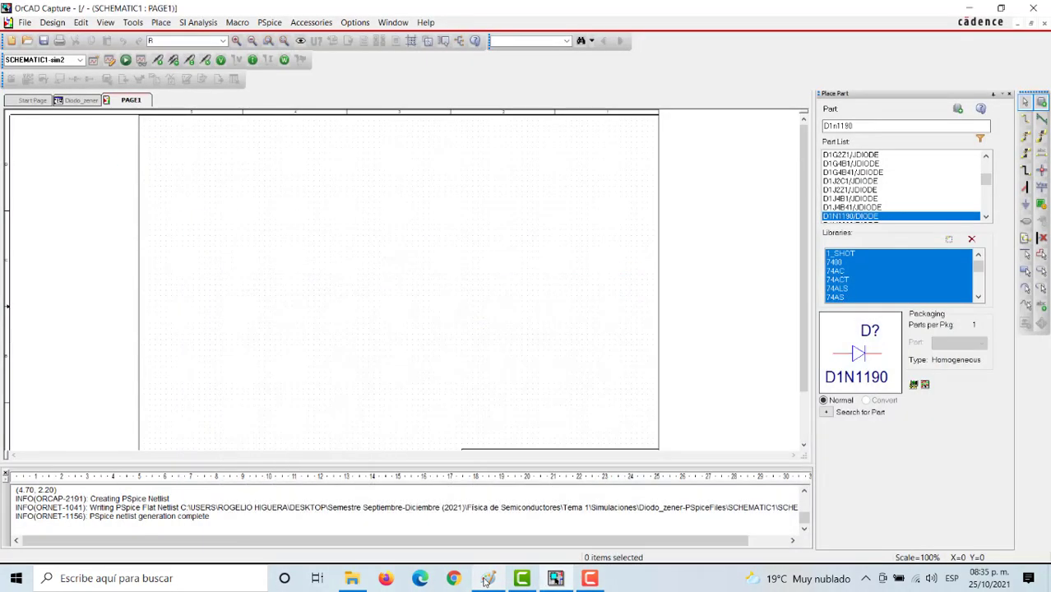
pyautogui.click(861, 125)
pyautogui.press('BackSpace')
pyautogui.press('BackSpace')
pyautogui.press('BackSpace')
pyautogui.press('BackSpace')
pyautogui.press('BackSpace')
pyautogui.press('BackSpace')
pyautogui.press('BackSpace')
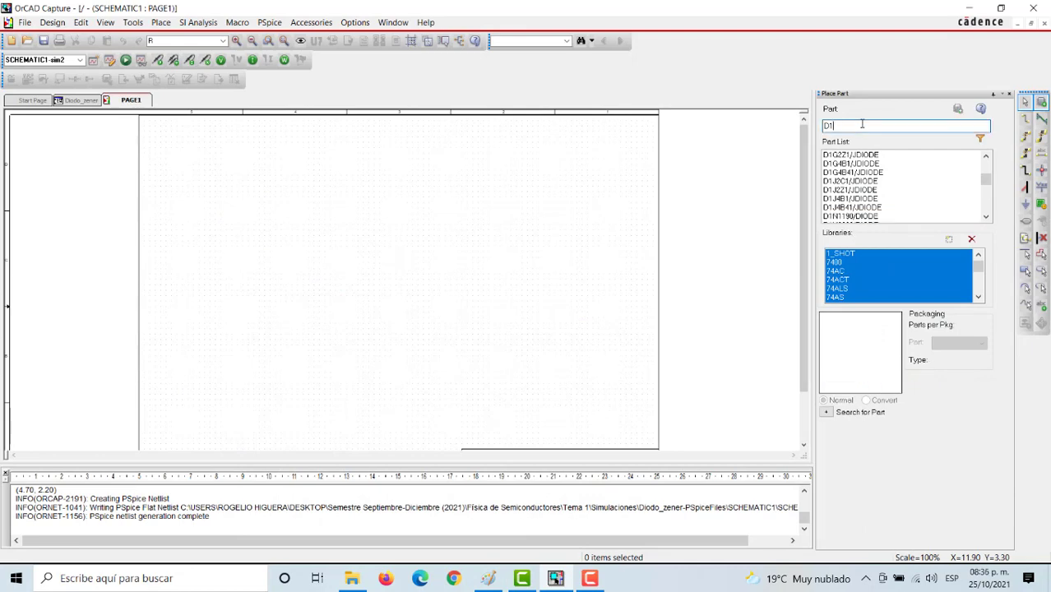
# Step: Find the D1N746 Zener diode in the part libraries and place one on the schematic page
pyautogui.write('D1')
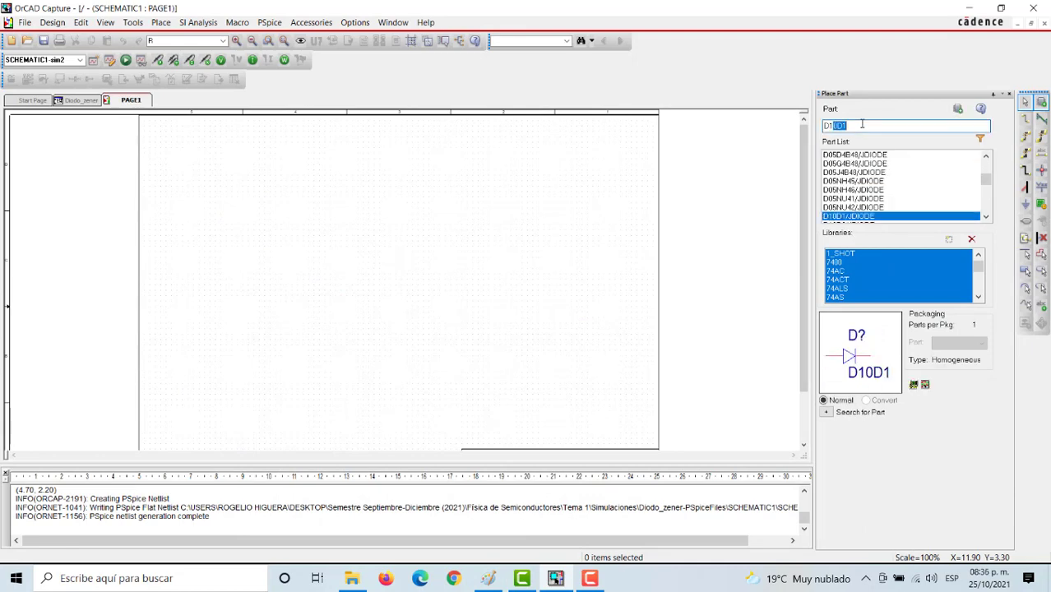
pyautogui.write('n')
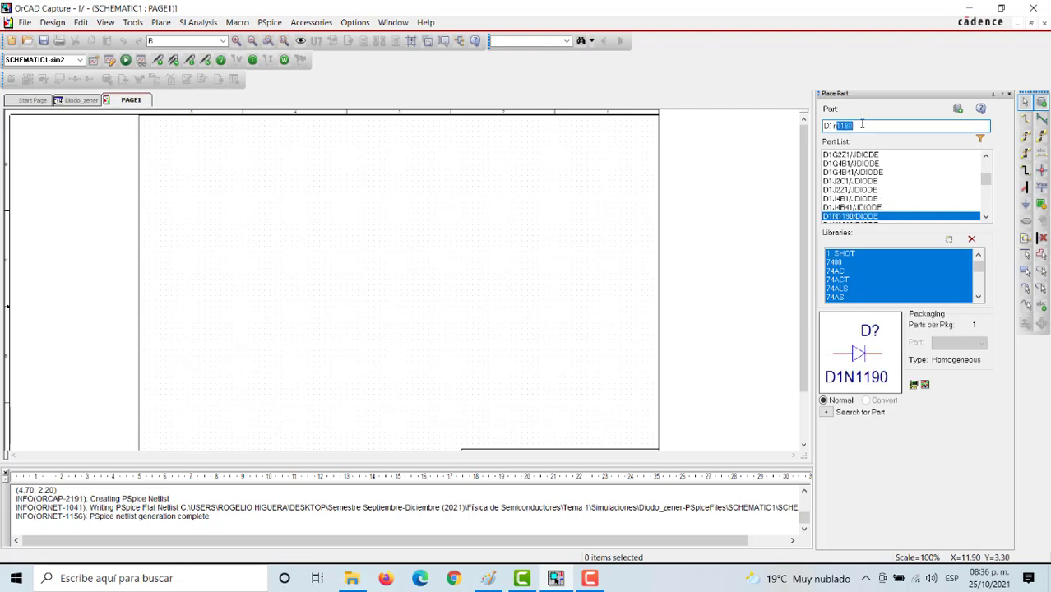
pyautogui.write('746')
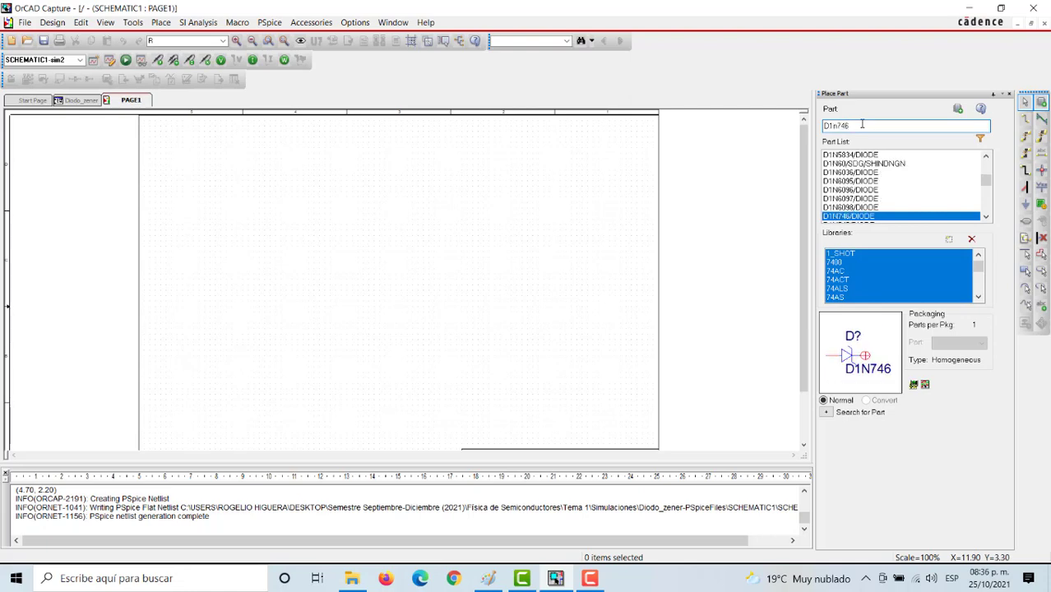
pyautogui.click(957, 109)
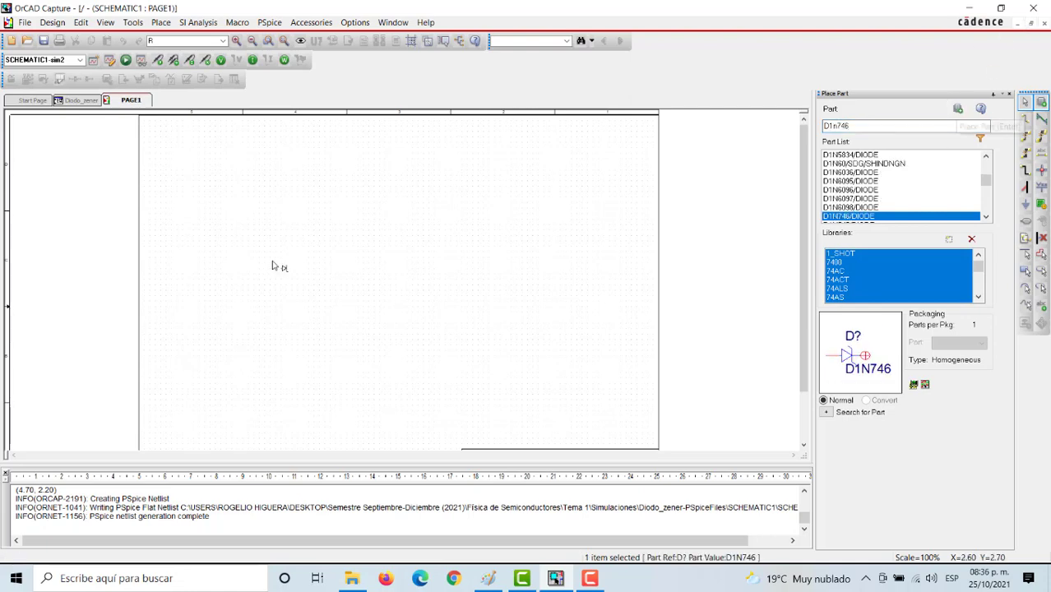
pyautogui.click(378, 216)
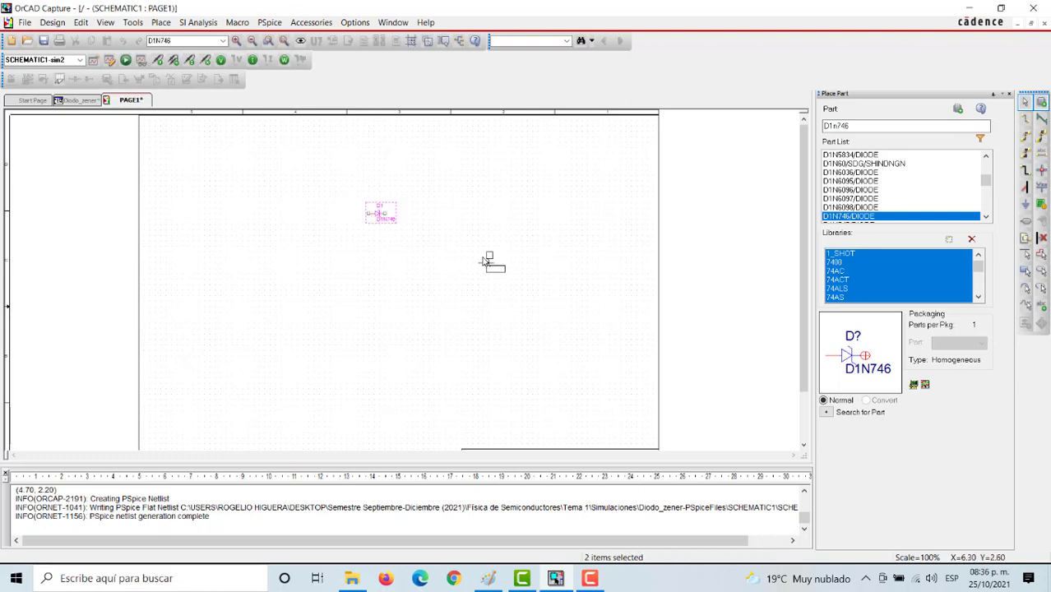
pyautogui.press('Escape')
pyautogui.click(236, 40)
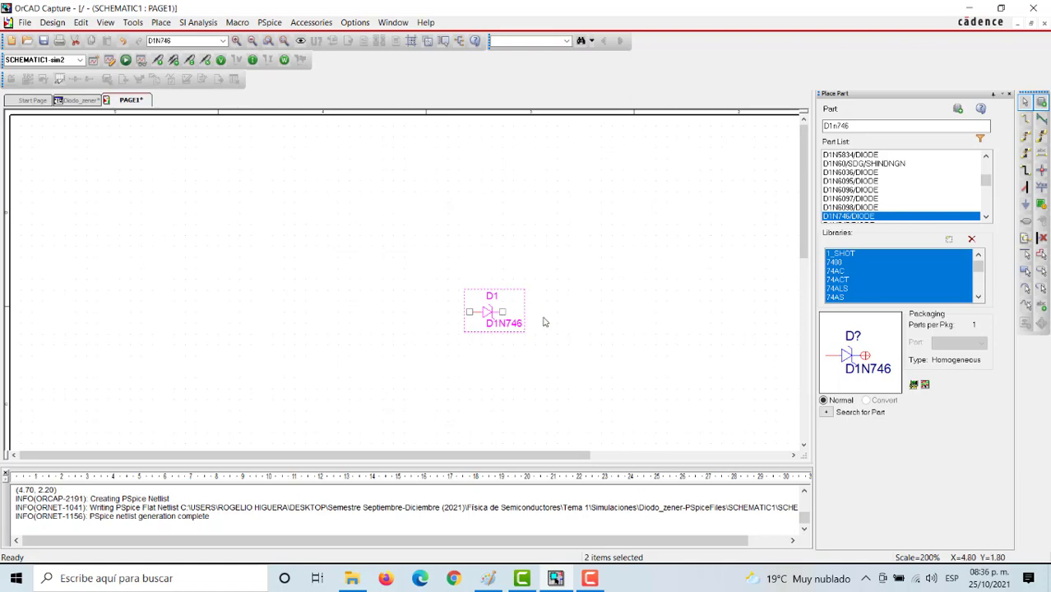
pyautogui.click(545, 345)
# Step: Find the VDC source part and place one on the schematic, below and to the left of the Zener diode
pyautogui.click(886, 127)
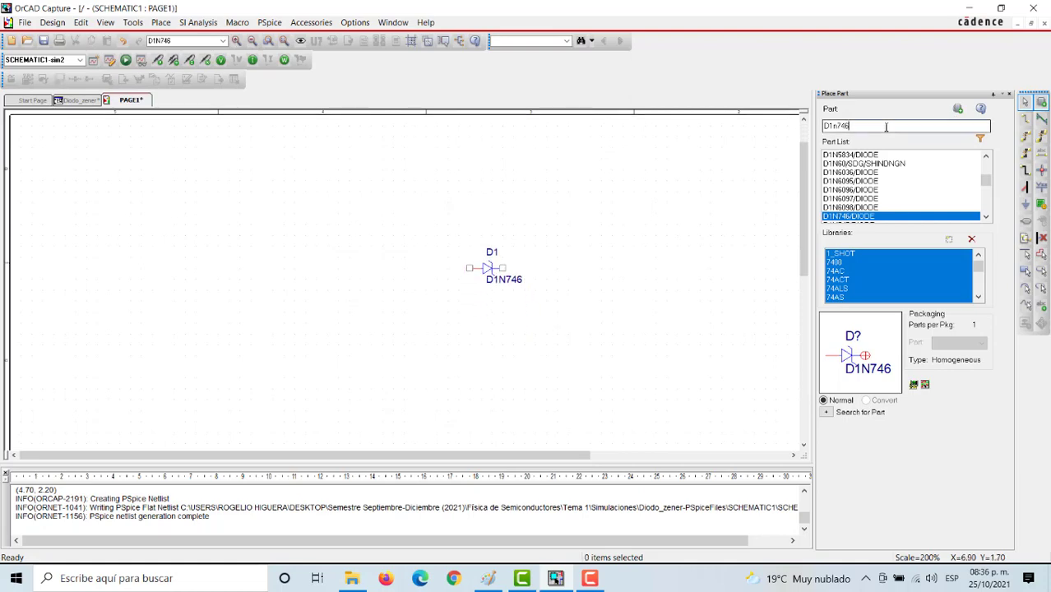
pyautogui.press('BackSpace')
pyautogui.press('BackSpace')
pyautogui.press('BackSpace')
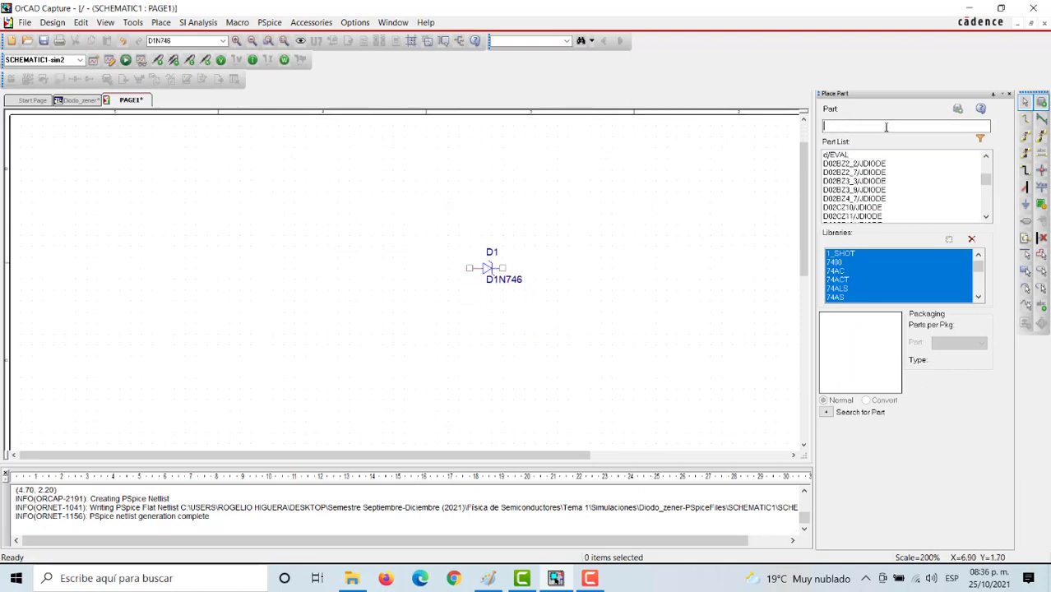
pyautogui.write('VDC')
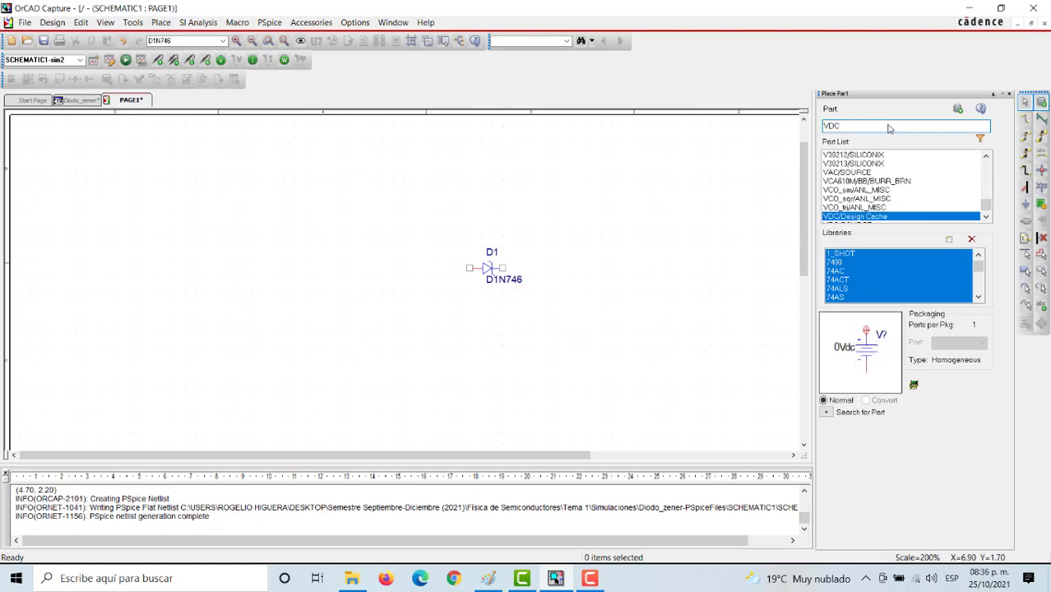
pyautogui.click(957, 109)
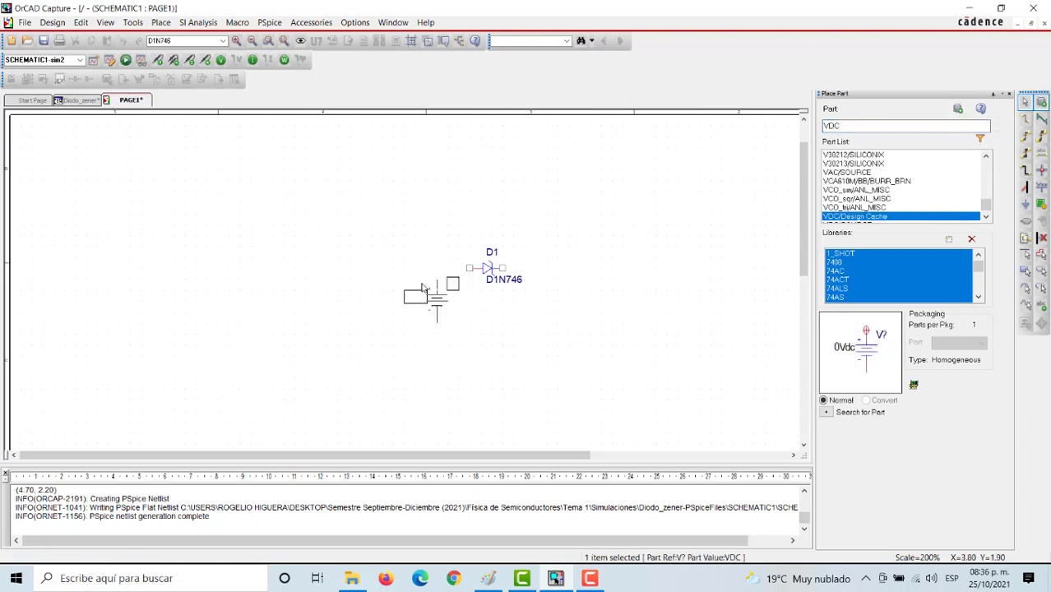
pyautogui.click(402, 311)
pyautogui.press('Escape')
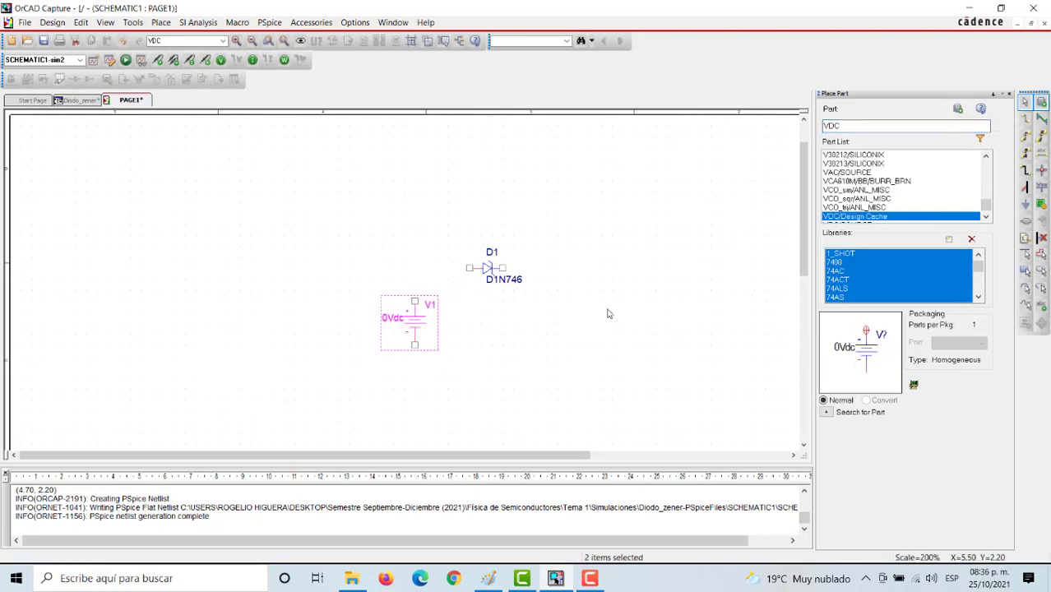
pyautogui.click(608, 312)
# Step: Wire the positive terminal of source V1 to the anode of diode D1
pyautogui.press('w')
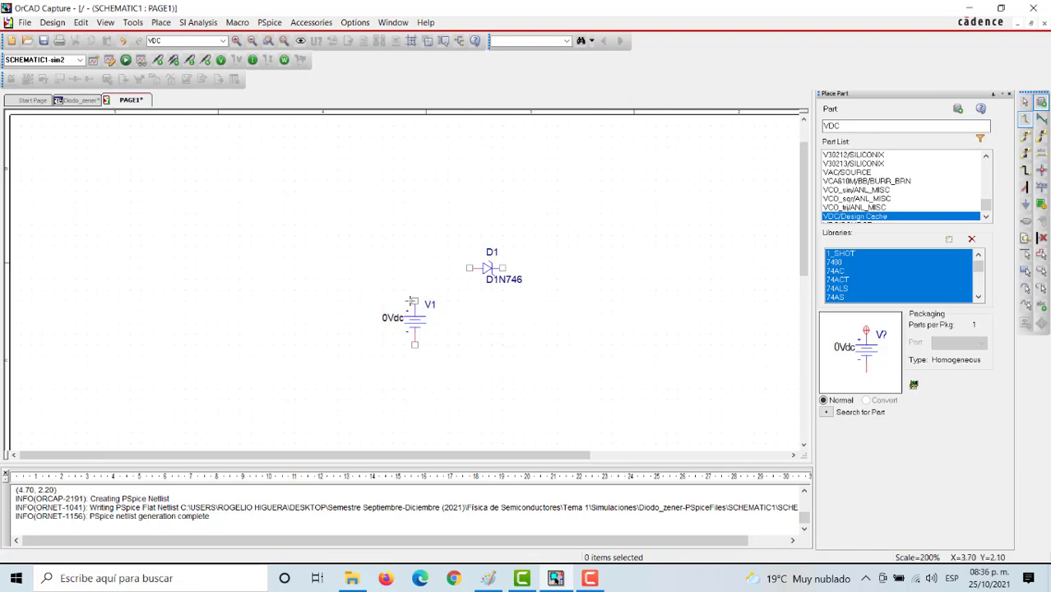
pyautogui.click(414, 301)
pyautogui.click(483, 268)
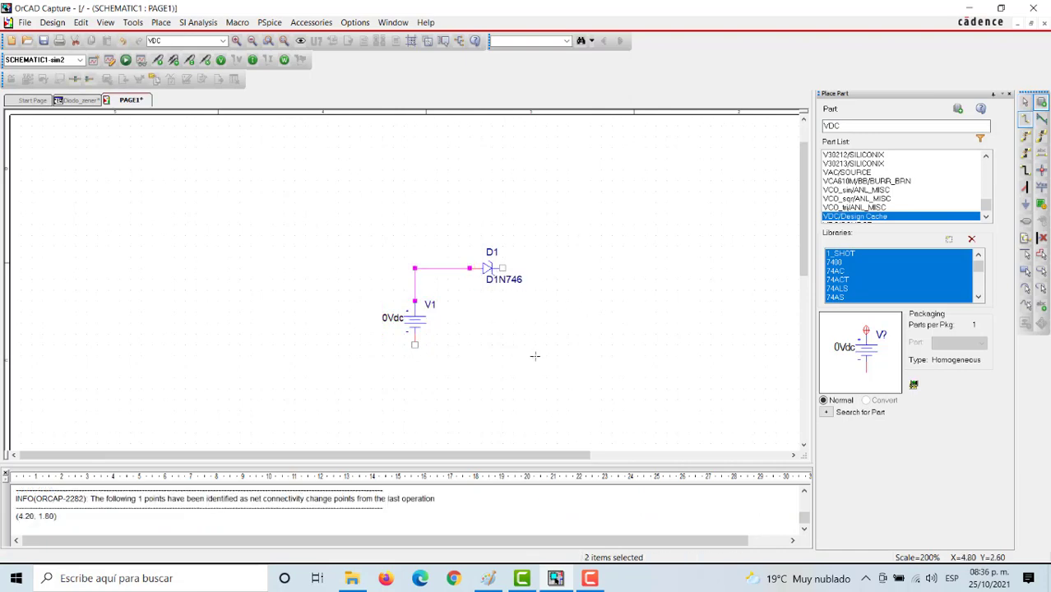
pyautogui.press('Escape')
# Step: Find the resistor part R, rotate it to vertical and place it below and to the right of diode D1
pyautogui.click(883, 123)
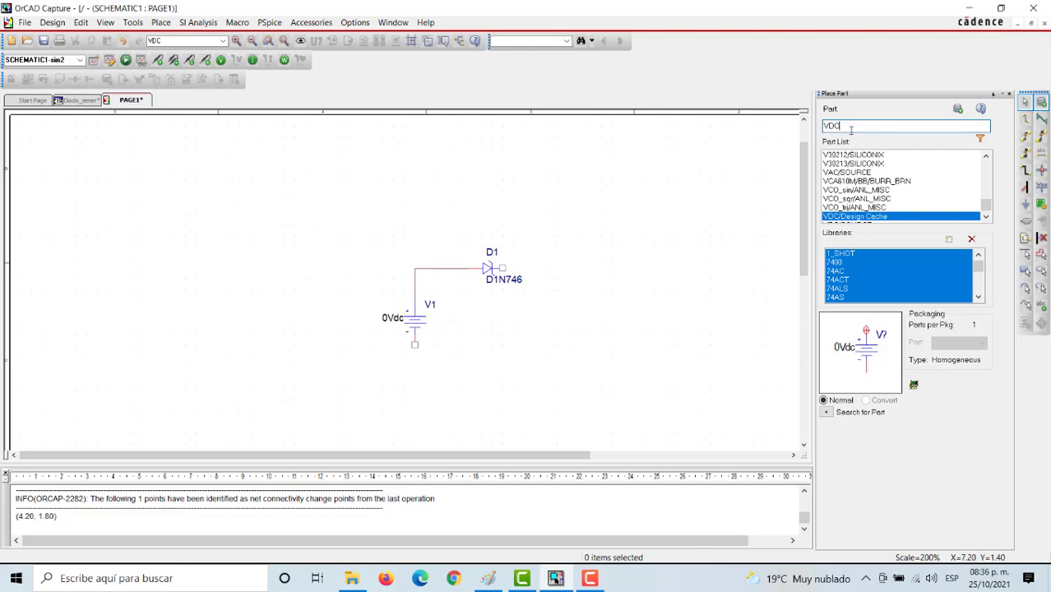
pyautogui.press('BackSpace')
pyautogui.press('BackSpace')
pyautogui.press('BackSpace')
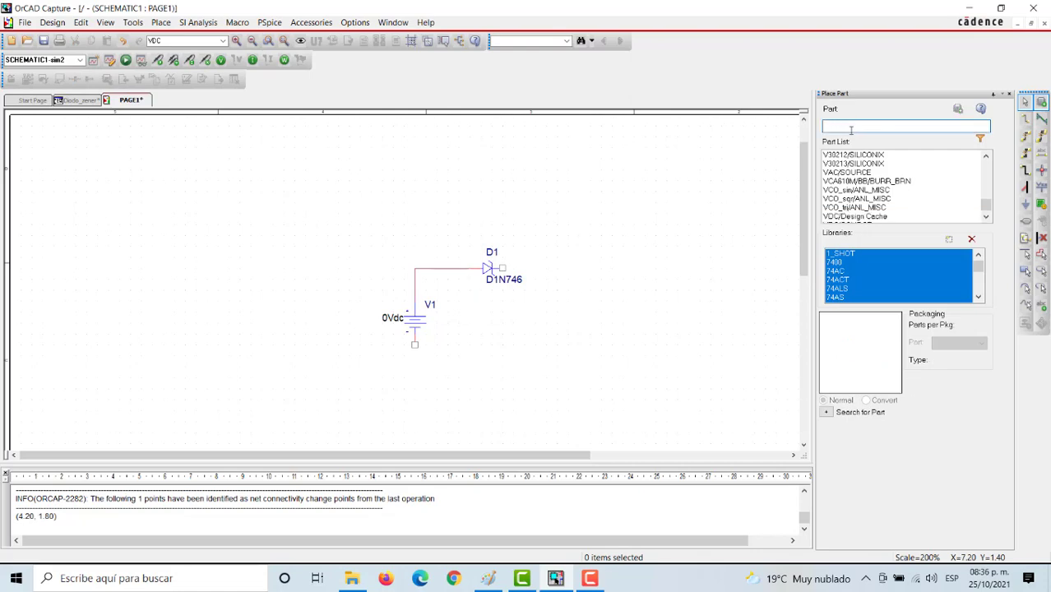
pyautogui.write('R')
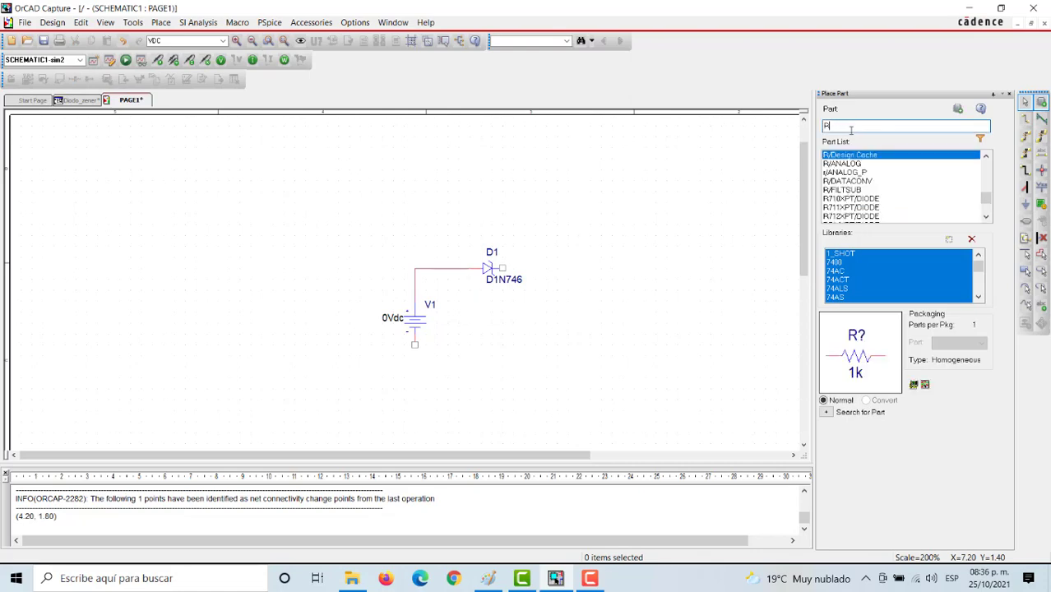
pyautogui.click(958, 108)
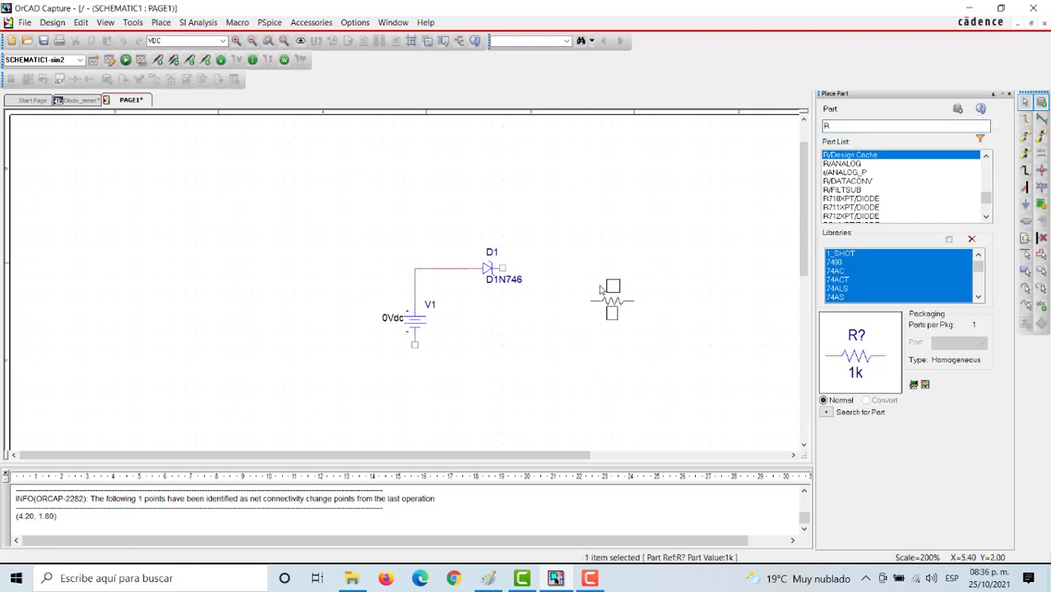
pyautogui.press('r')
pyautogui.click(564, 306)
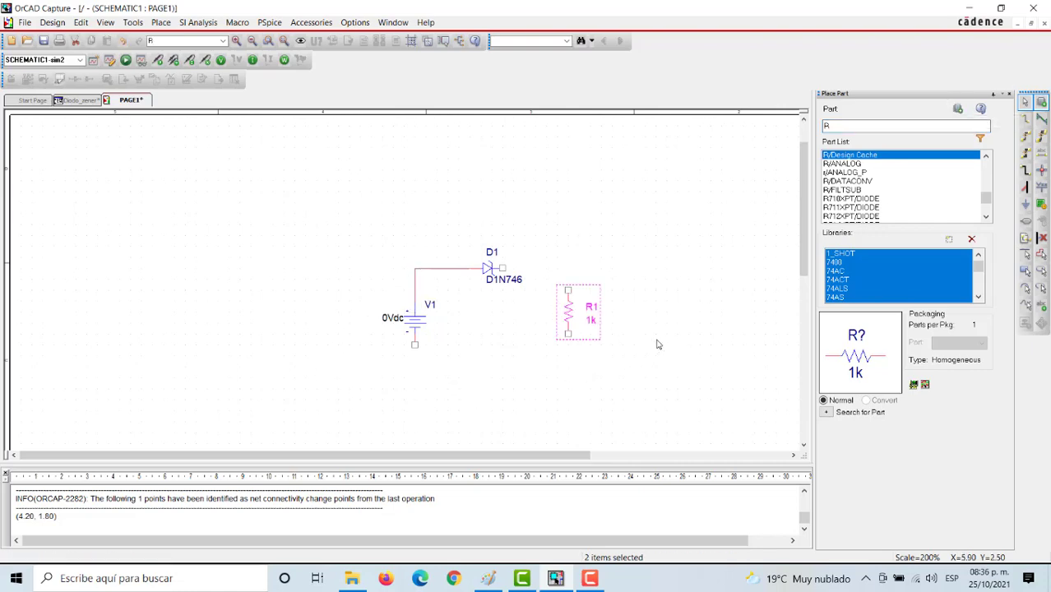
pyautogui.press('Escape')
# Step: Set the value of resistor R1 to 10
pyautogui.click(592, 321)
pyautogui.doubleClick(592, 321)
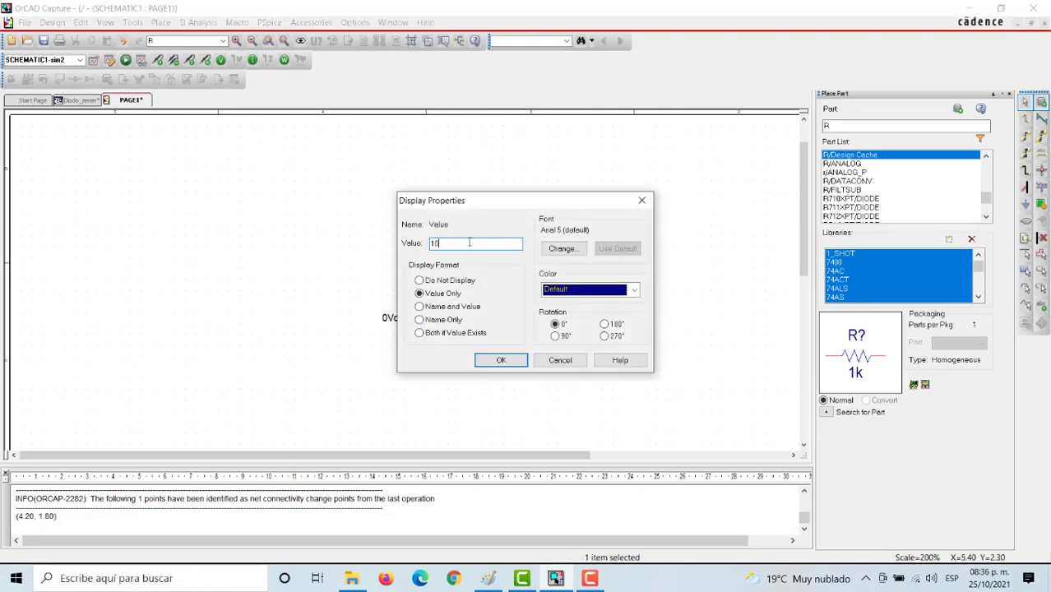
pyautogui.click(499, 359)
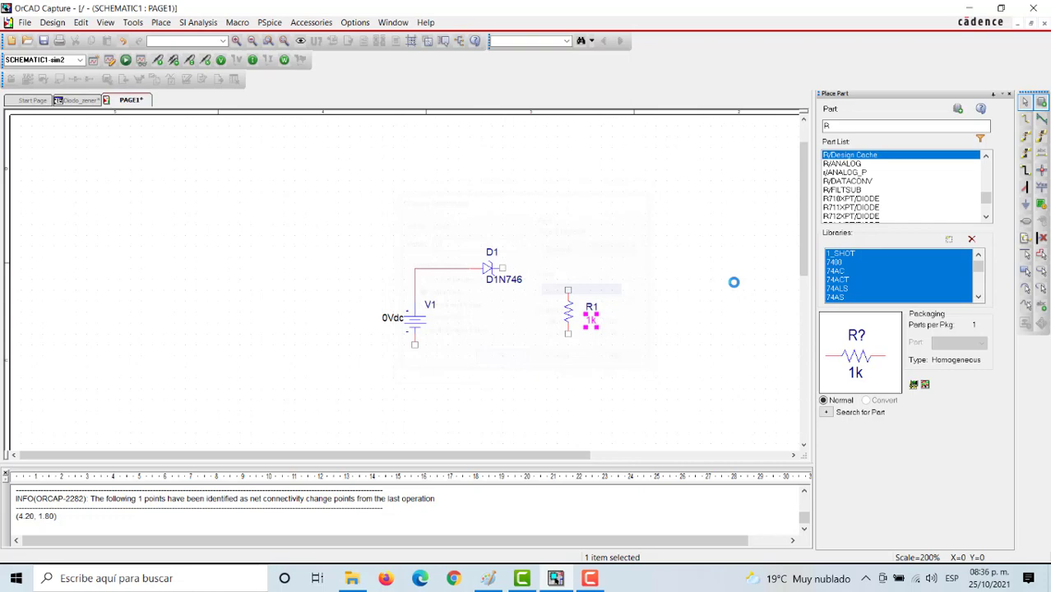
pyautogui.click(640, 250)
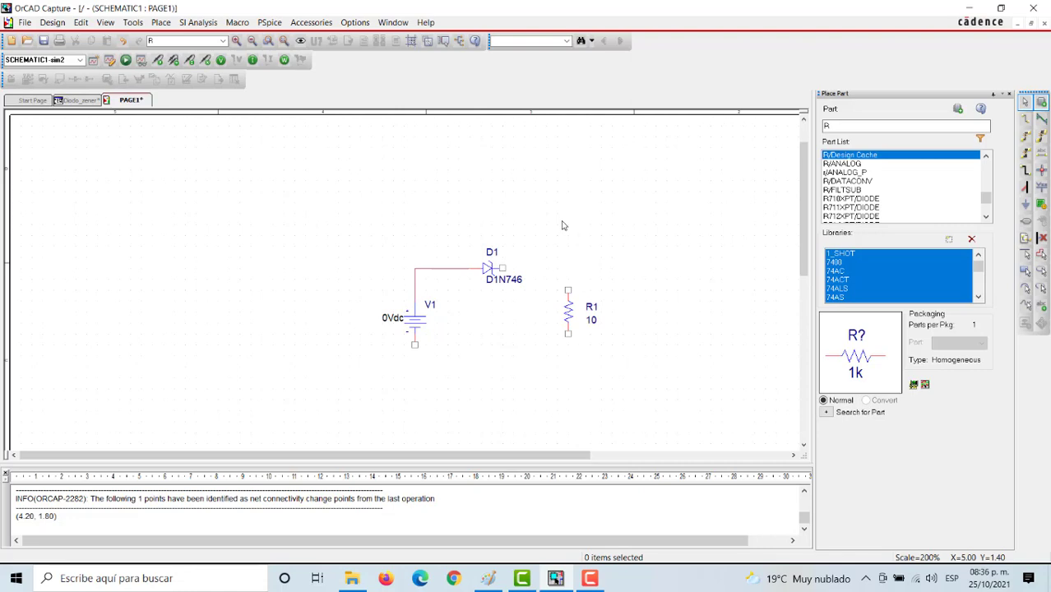
# Step: Wire the cathode of D1 to the upper end of R1, and the negative terminal of V1 to R1's lower end
pyautogui.press('w')
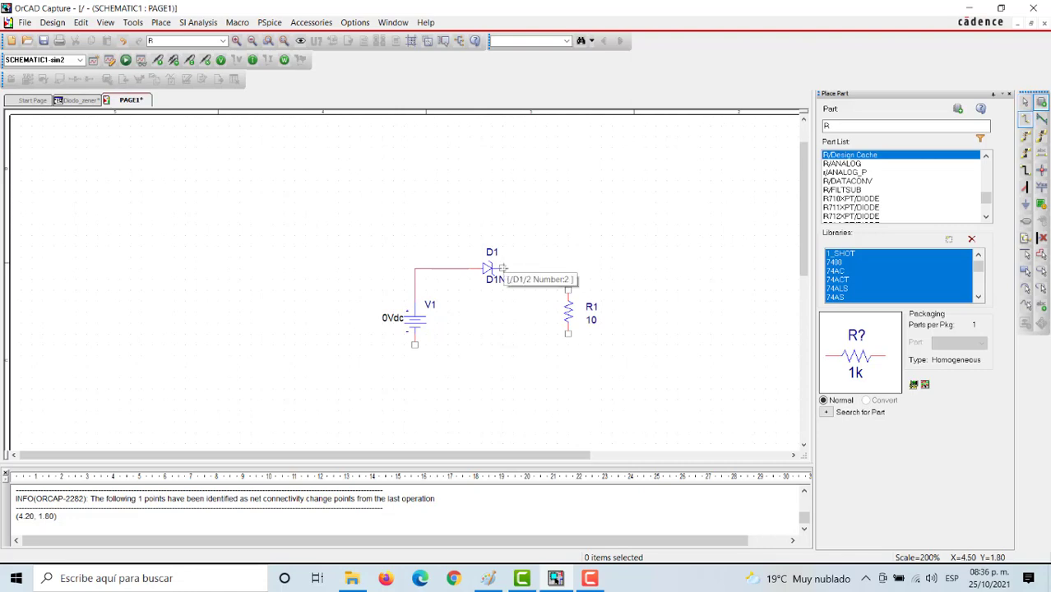
pyautogui.click(503, 268)
pyautogui.click(567, 289)
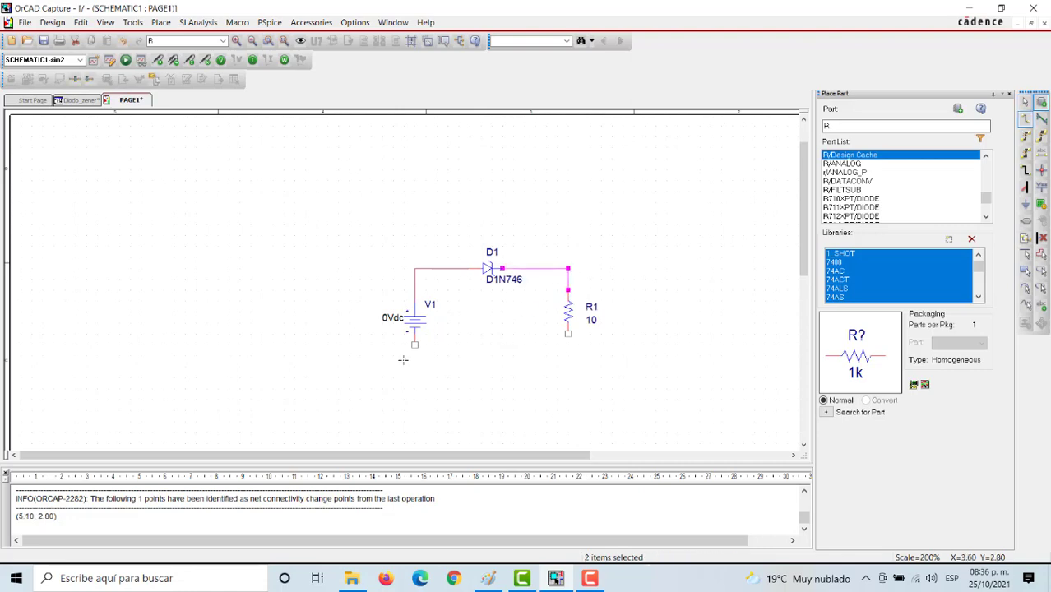
pyautogui.click(414, 345)
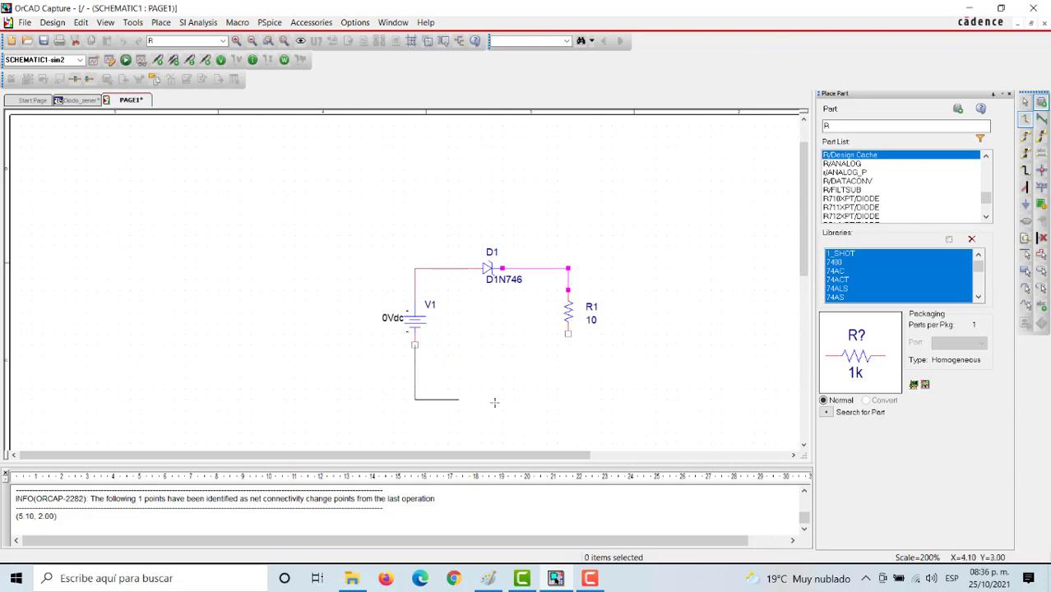
pyautogui.click(567, 333)
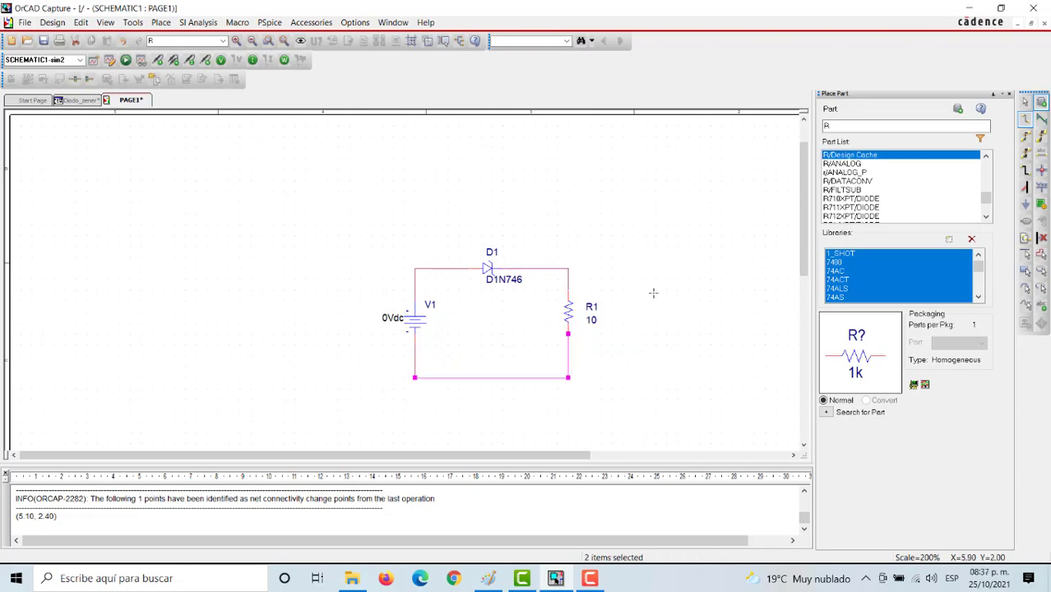
pyautogui.press('Escape')
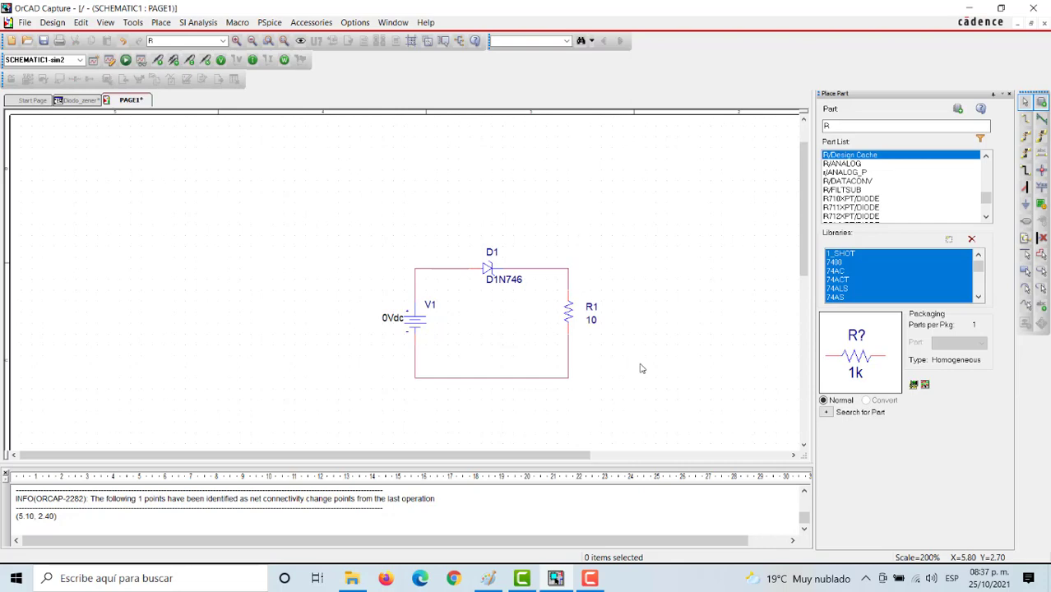
# Step: Place a 0/CAPSYM ground symbol just below the middle of the circuit's bottom wire
pyautogui.press('g')
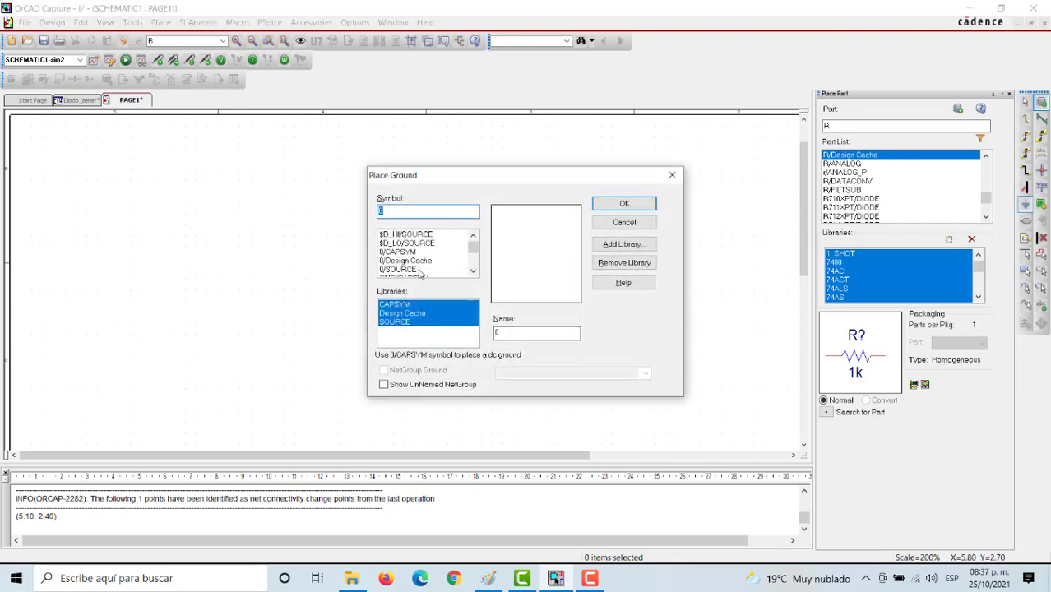
pyautogui.click(401, 254)
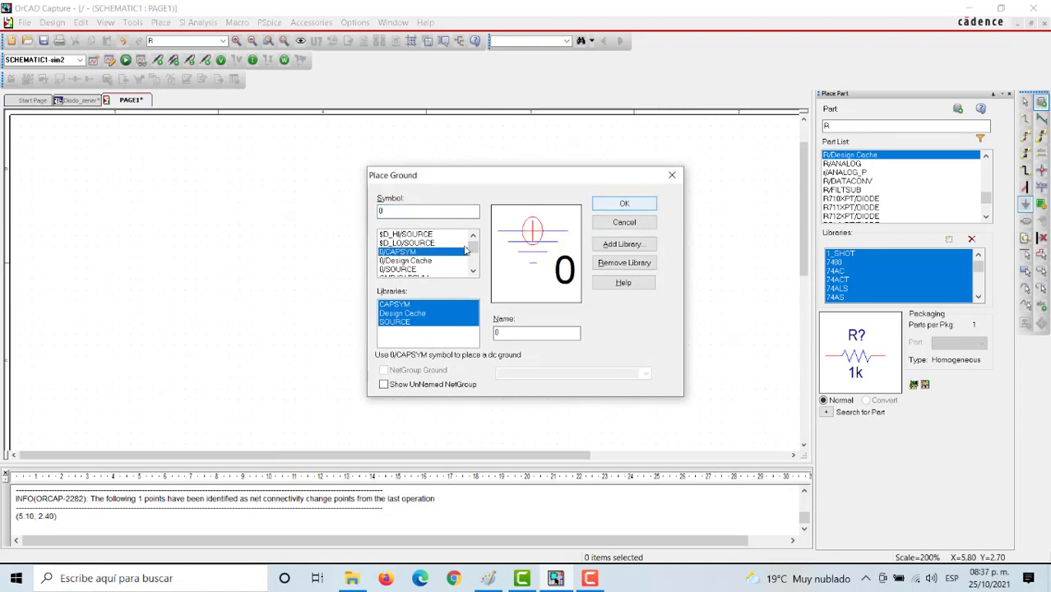
pyautogui.click(622, 204)
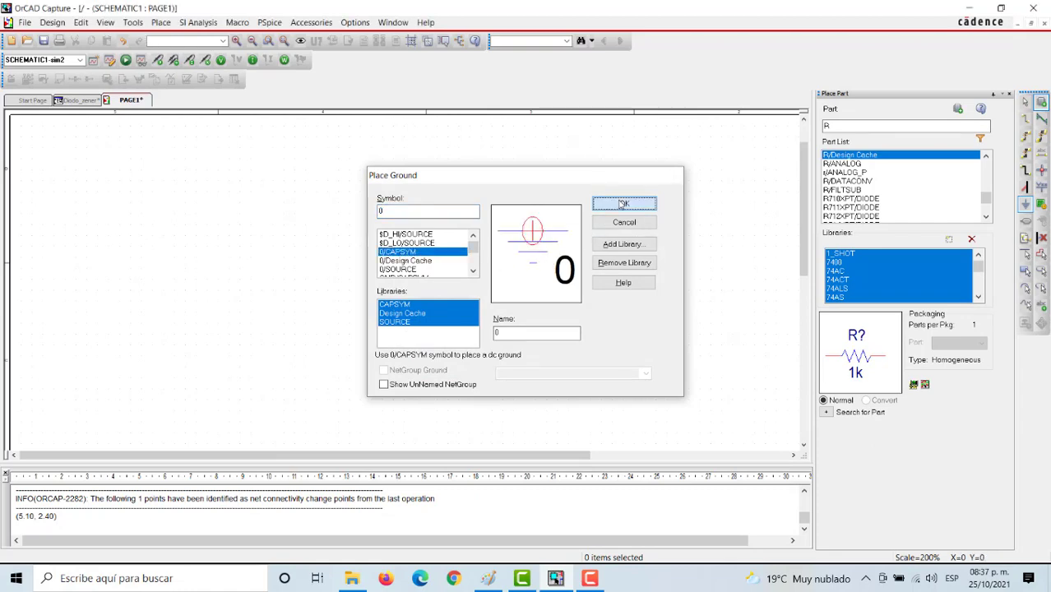
pyautogui.click(489, 411)
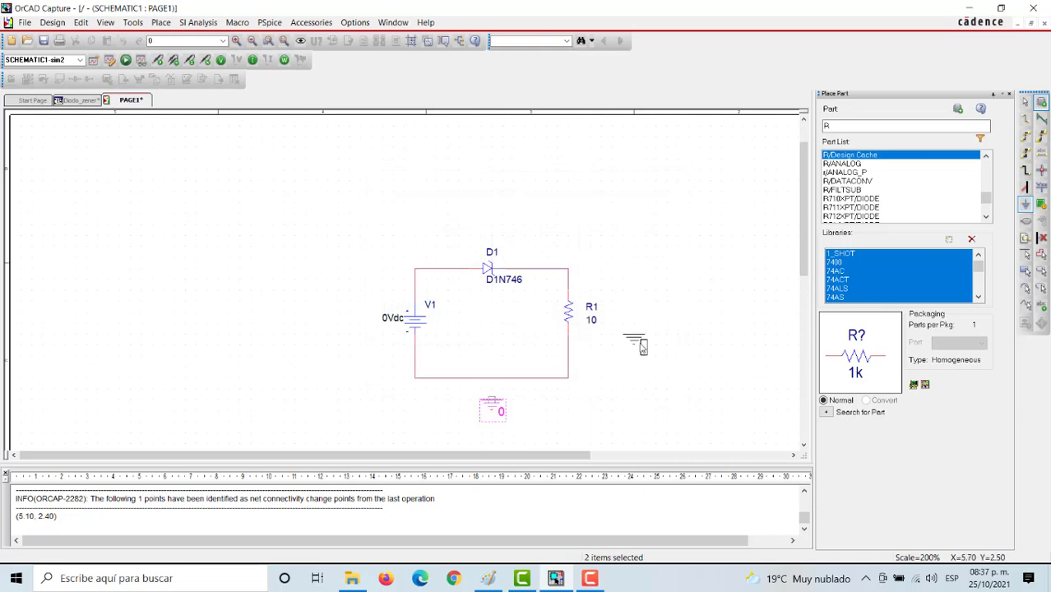
pyautogui.press('Escape')
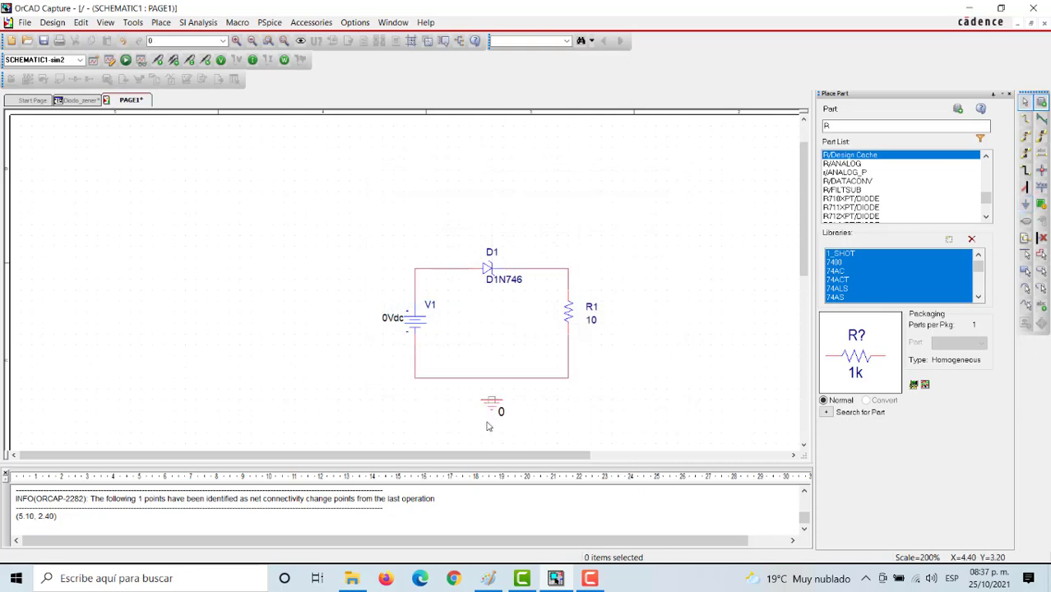
# Step: Wire the midpoint of the circuit's bottom wire to the ground symbol
pyautogui.press('w')
pyautogui.click(491, 378)
pyautogui.click(491, 399)
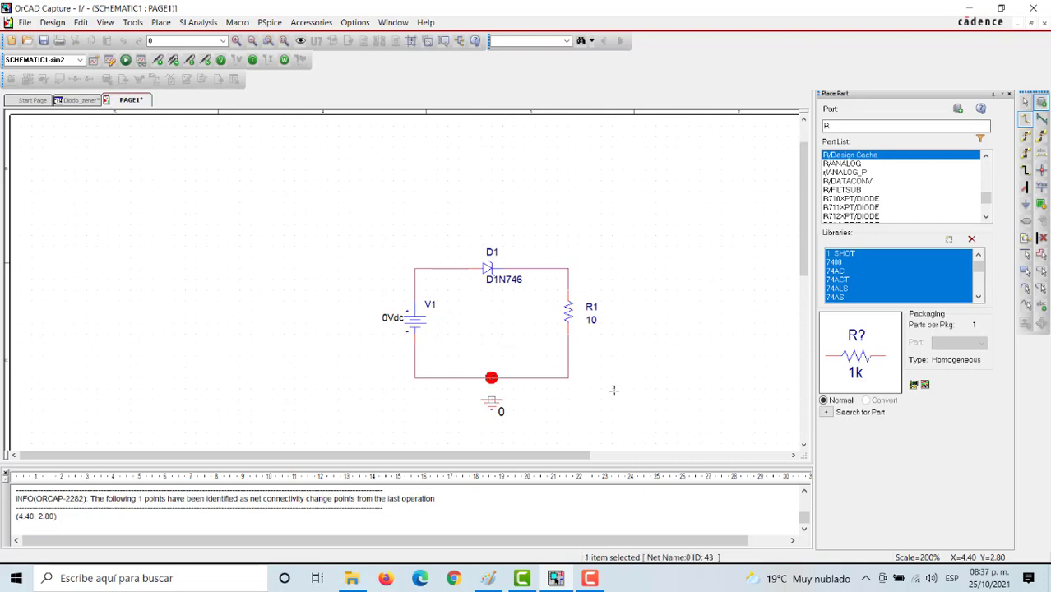
pyautogui.press('Escape')
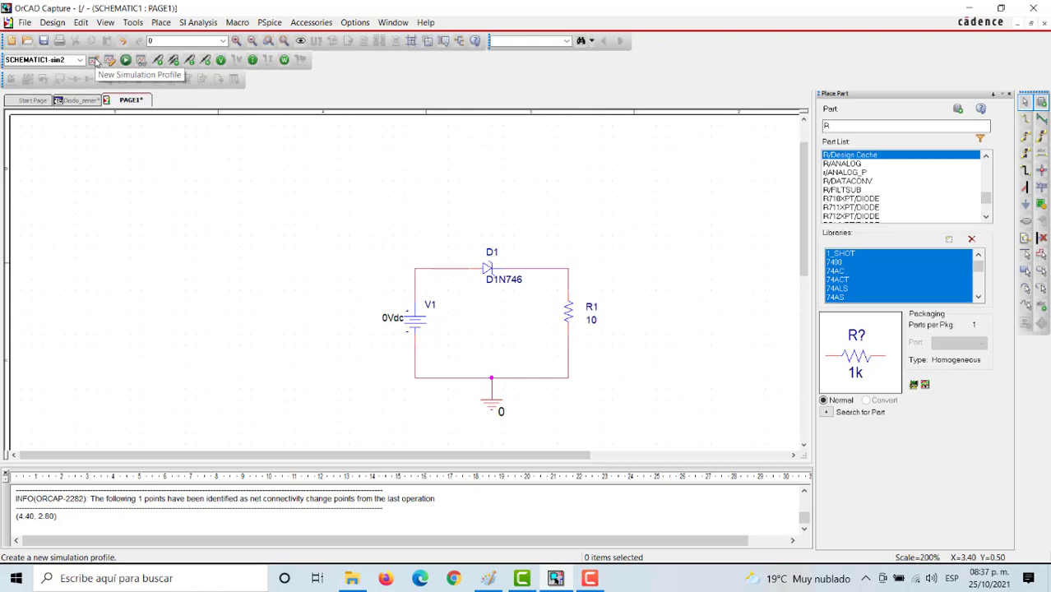
# Step: Create a new simulation profile named sim and set its analysis type to DC Sweep
pyautogui.click(95, 63)
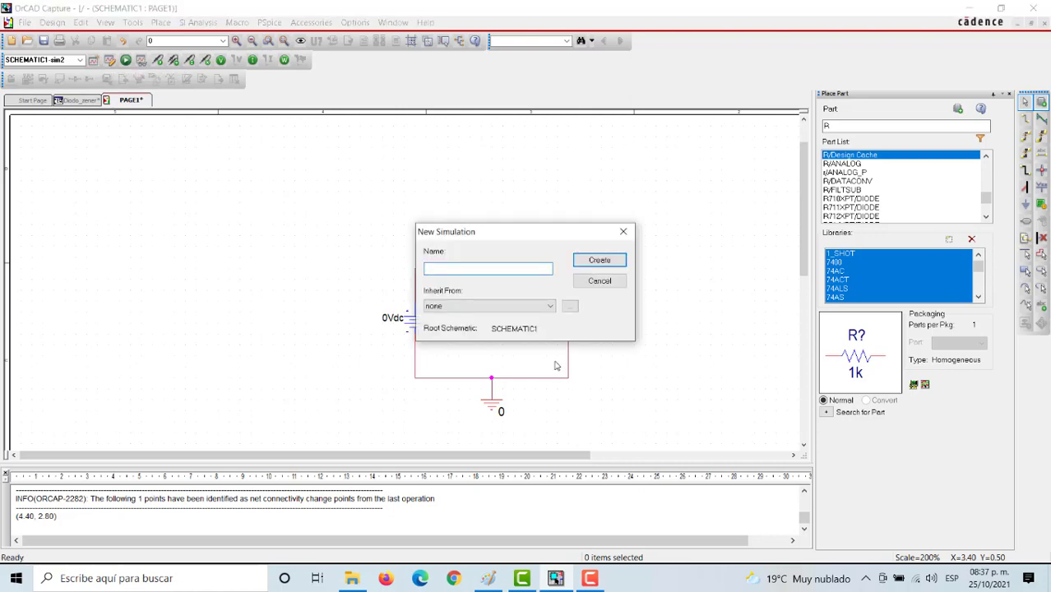
pyautogui.press('Return')
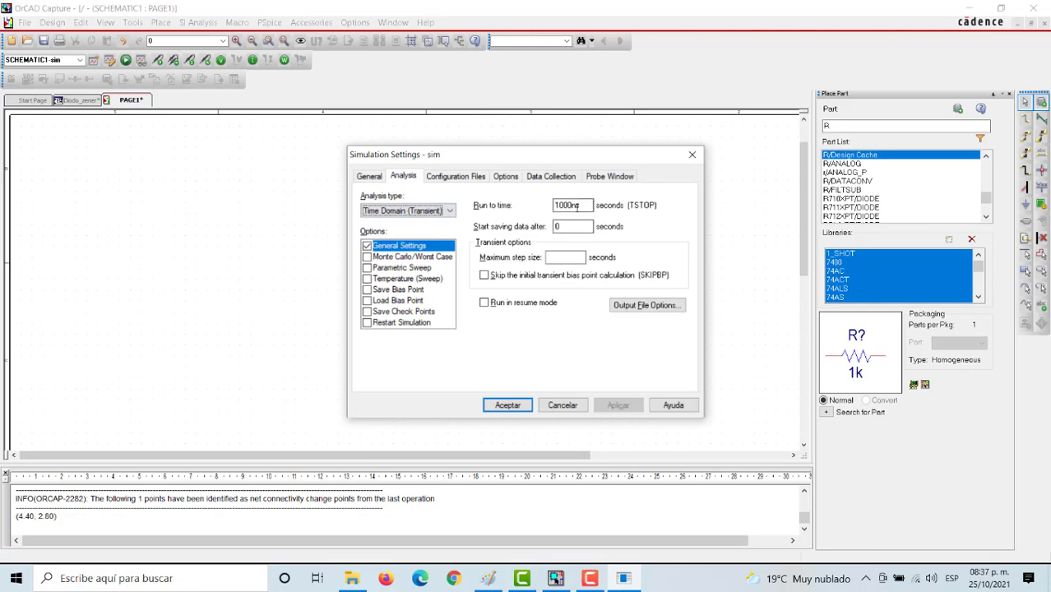
pyautogui.click(403, 216)
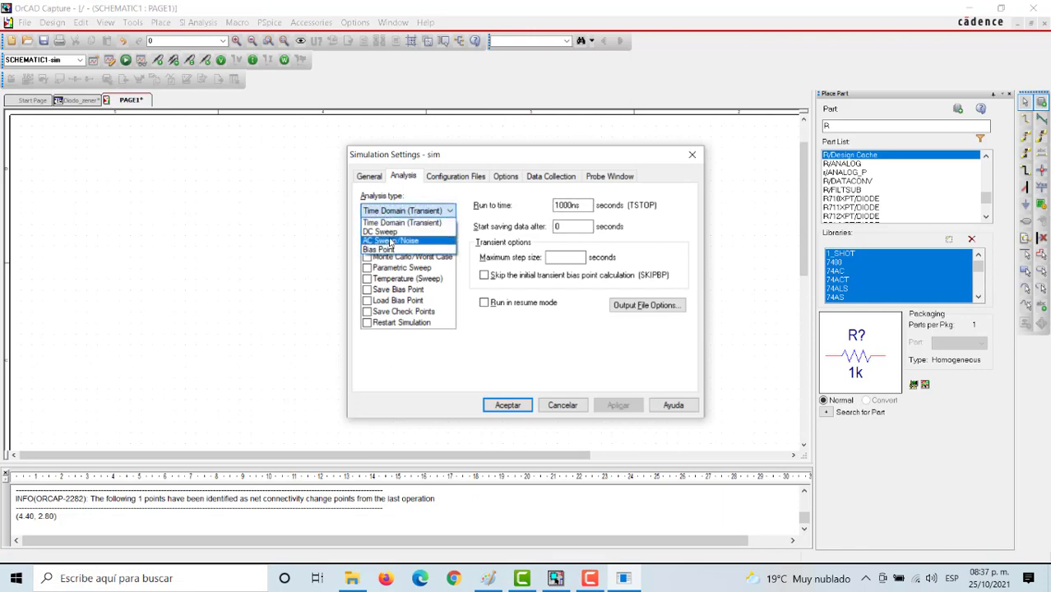
pyautogui.click(380, 232)
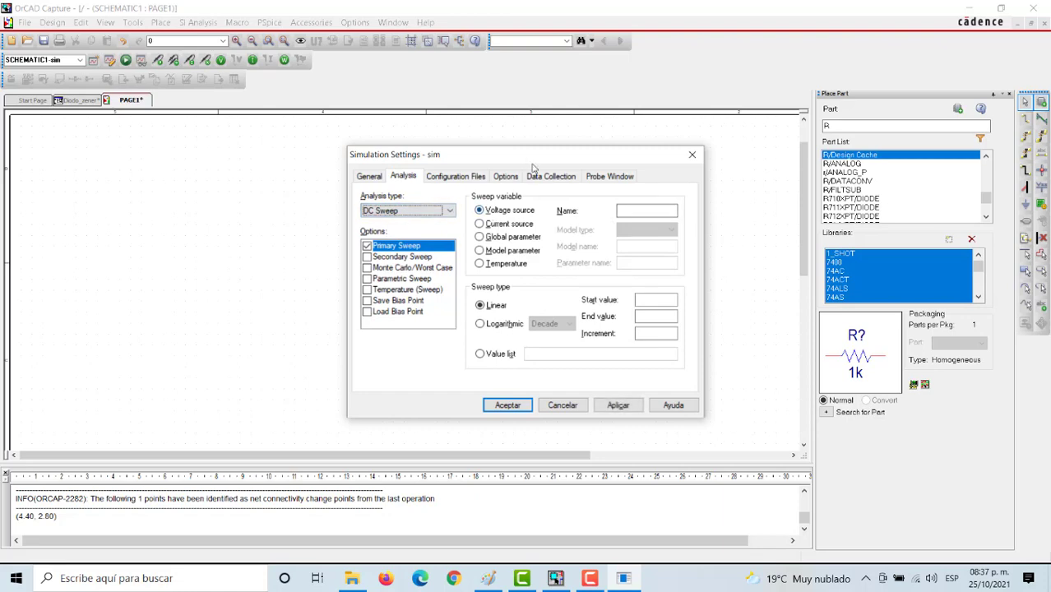
# Step: Configure a linear sweep of voltage source V1 from -5 to 2 in increments of 0.01 and accept the simulation settings
pyautogui.moveTo(485, 161); pyautogui.dragTo(157, 136)
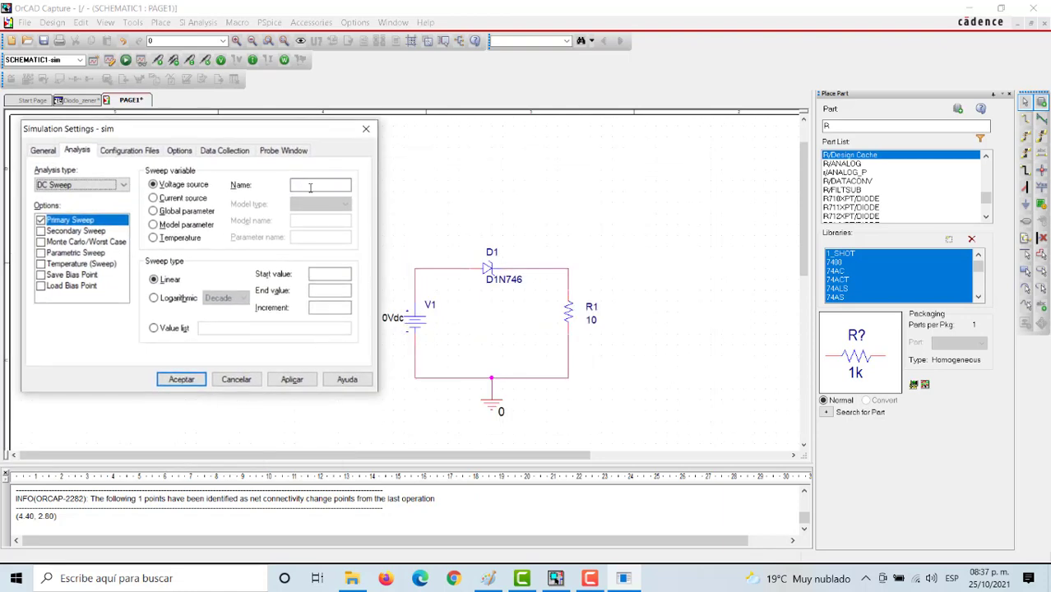
pyautogui.click(310, 187)
pyautogui.click(321, 272)
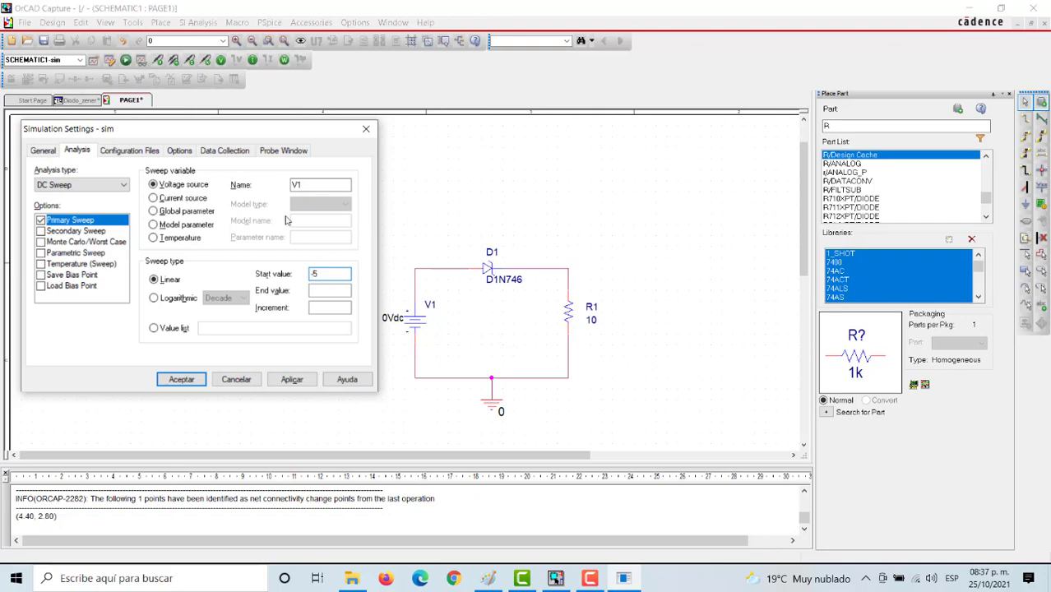
pyautogui.click(330, 289)
pyautogui.click(334, 307)
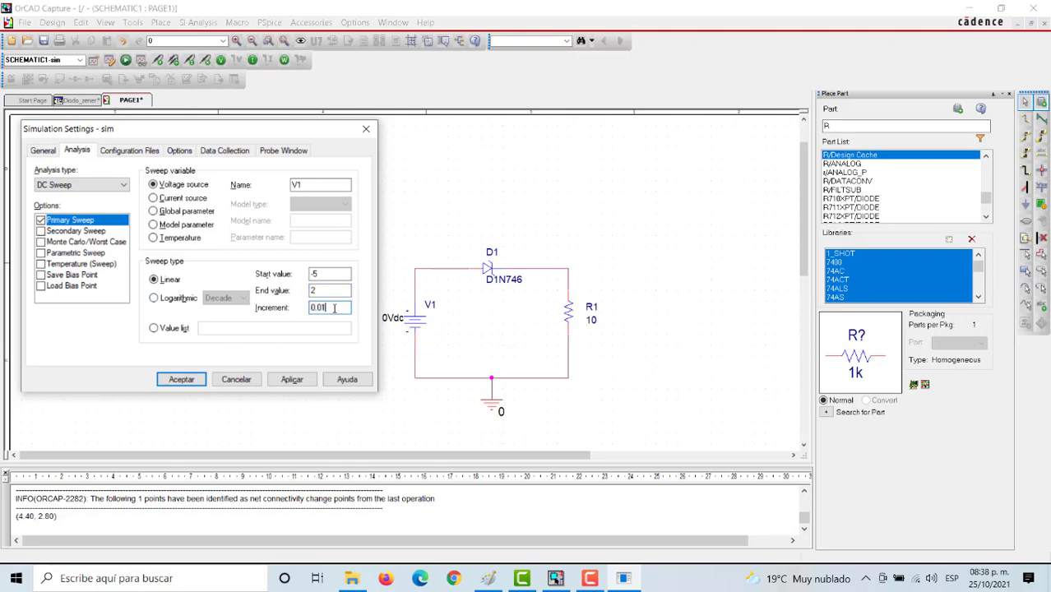
pyautogui.click(292, 379)
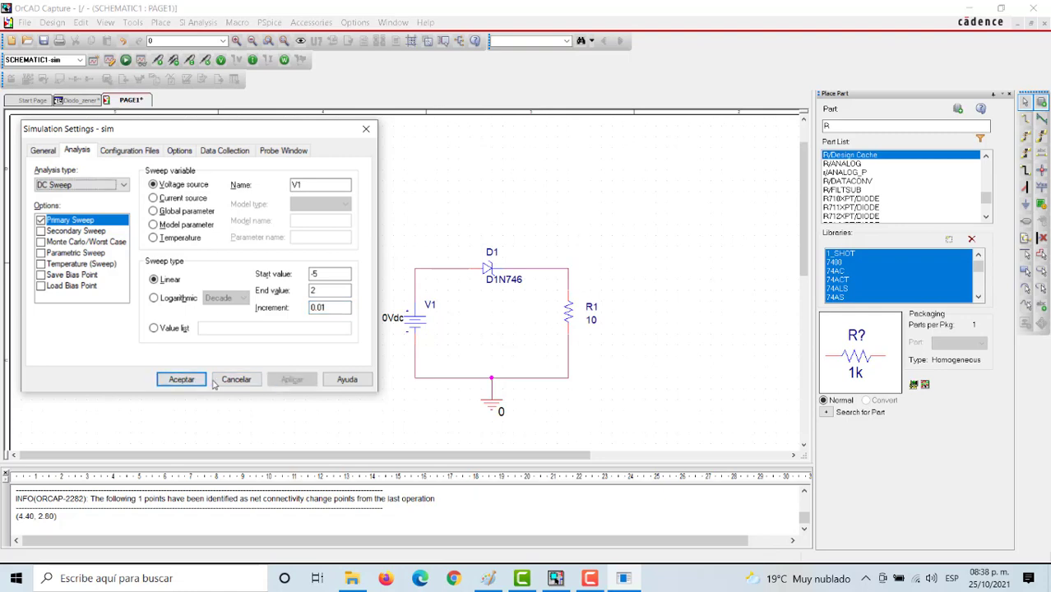
pyautogui.click(182, 379)
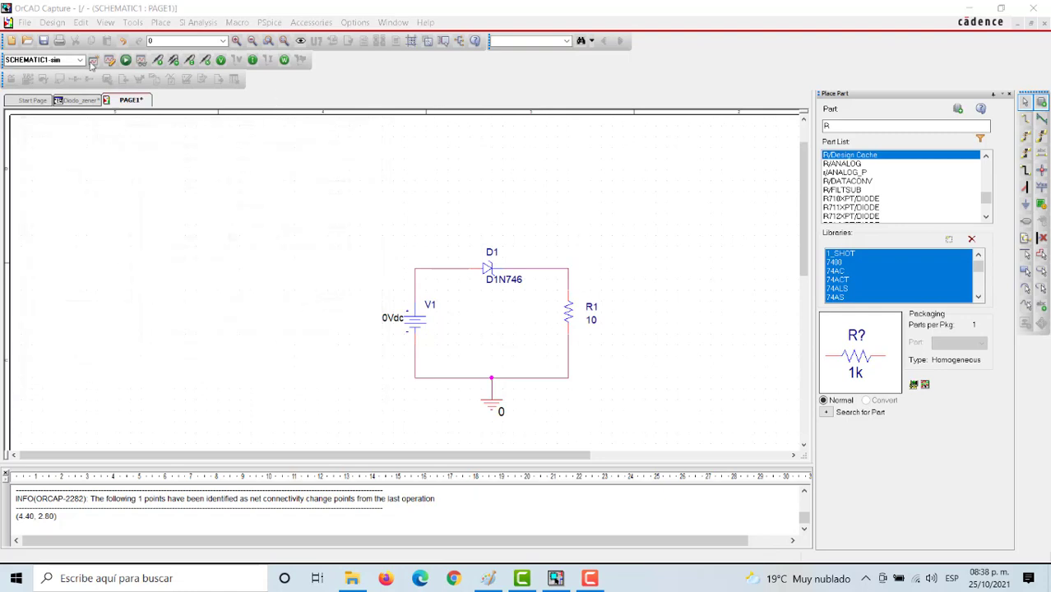
# Step: Save the schematic page and the Diodo_zener project, and run the simulation, switching to PSpice A/D
pyautogui.click(40, 42)
pyautogui.click(79, 101)
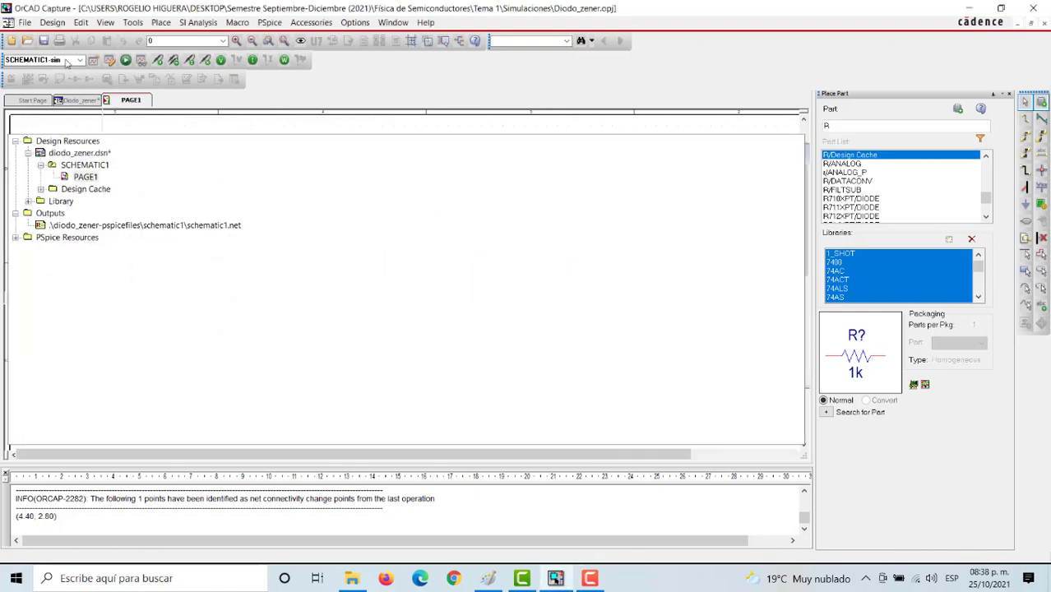
pyautogui.click(130, 100)
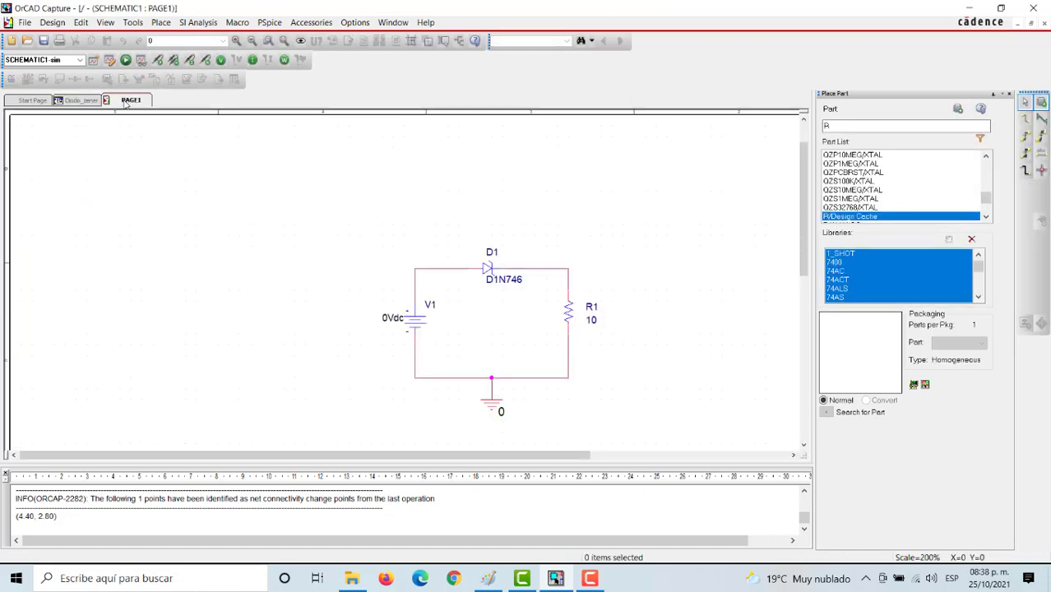
pyautogui.click(126, 62)
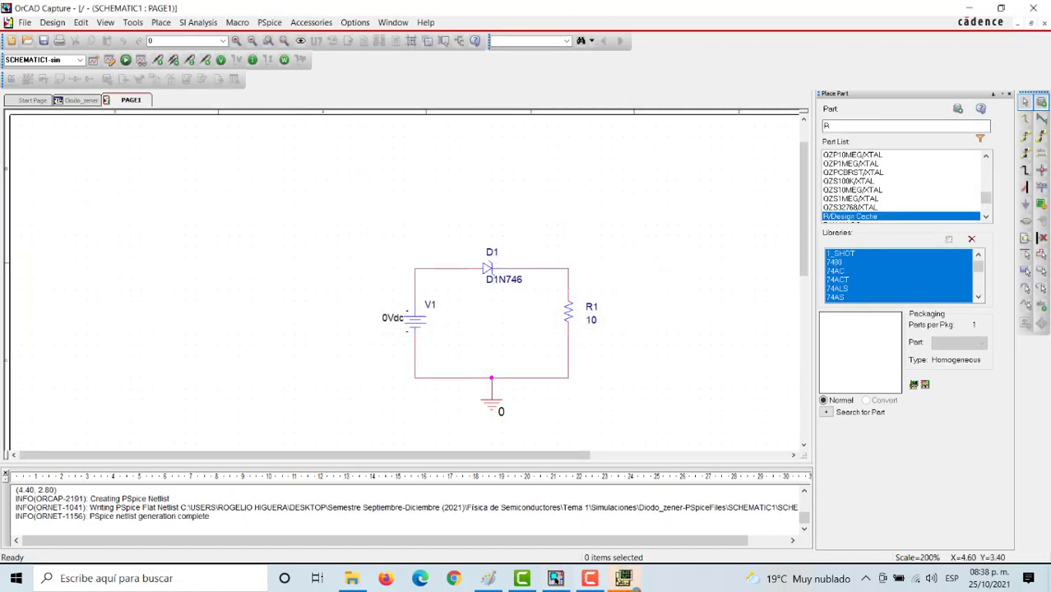
pyautogui.click(624, 578)
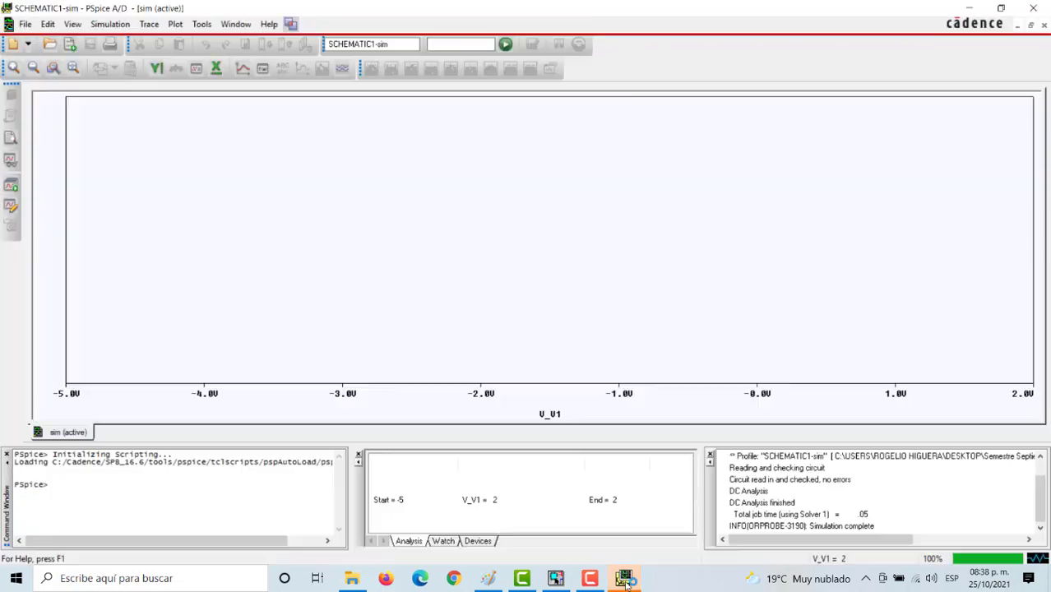
# Step: Plot the diode current I(D1), leaving alias names and power variables out of the list of output variables
pyautogui.click(242, 69)
pyautogui.click(556, 296)
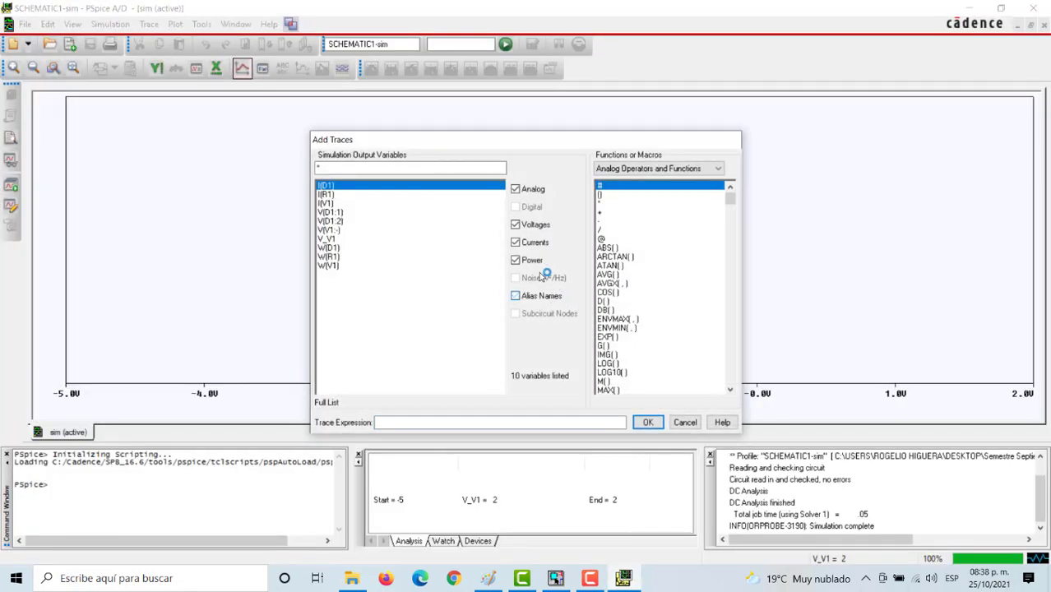
pyautogui.click(532, 261)
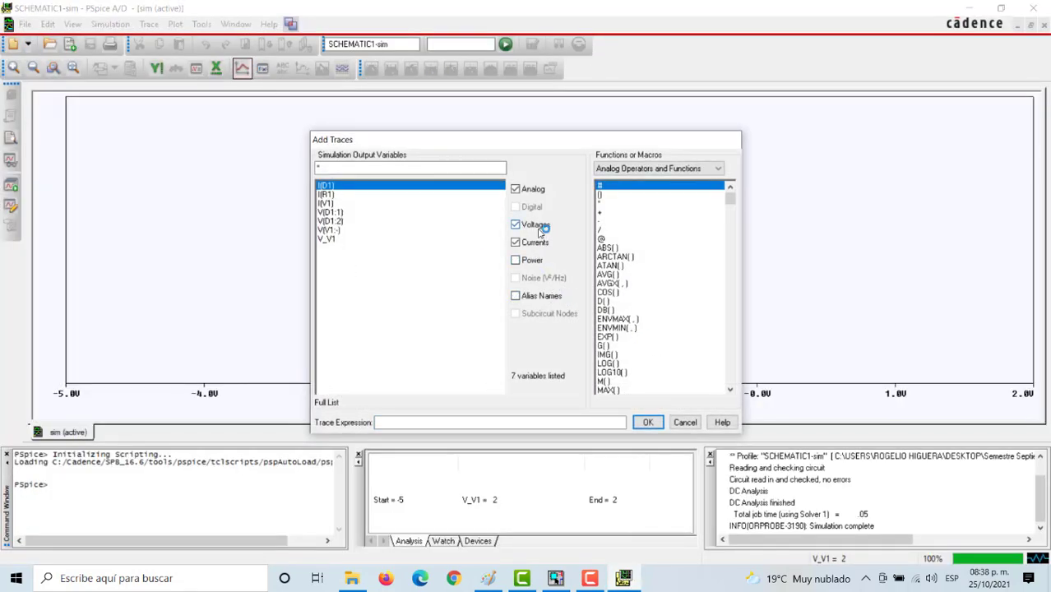
pyautogui.click(331, 187)
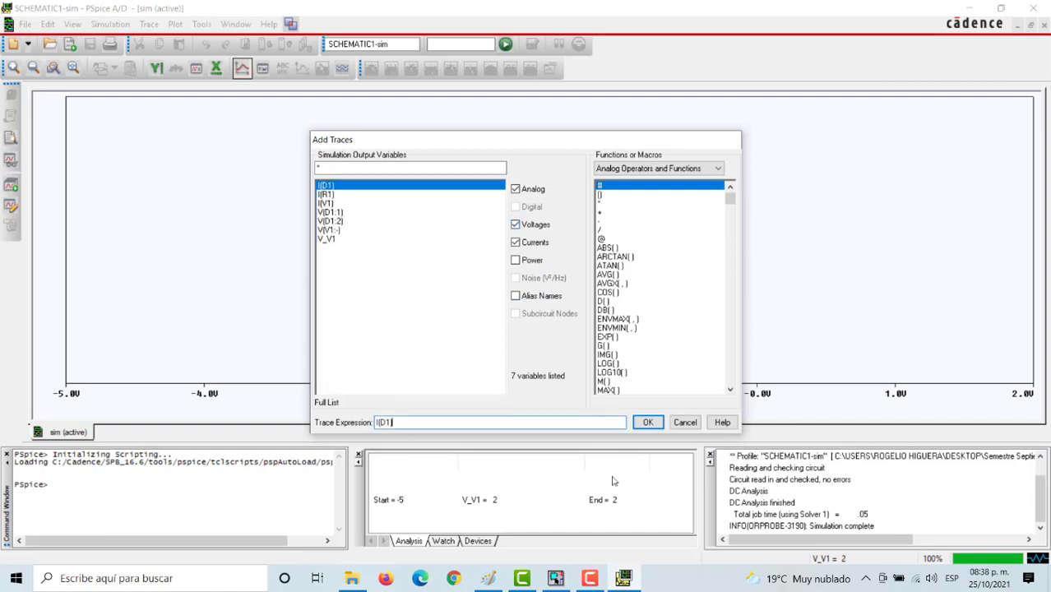
pyautogui.click(648, 422)
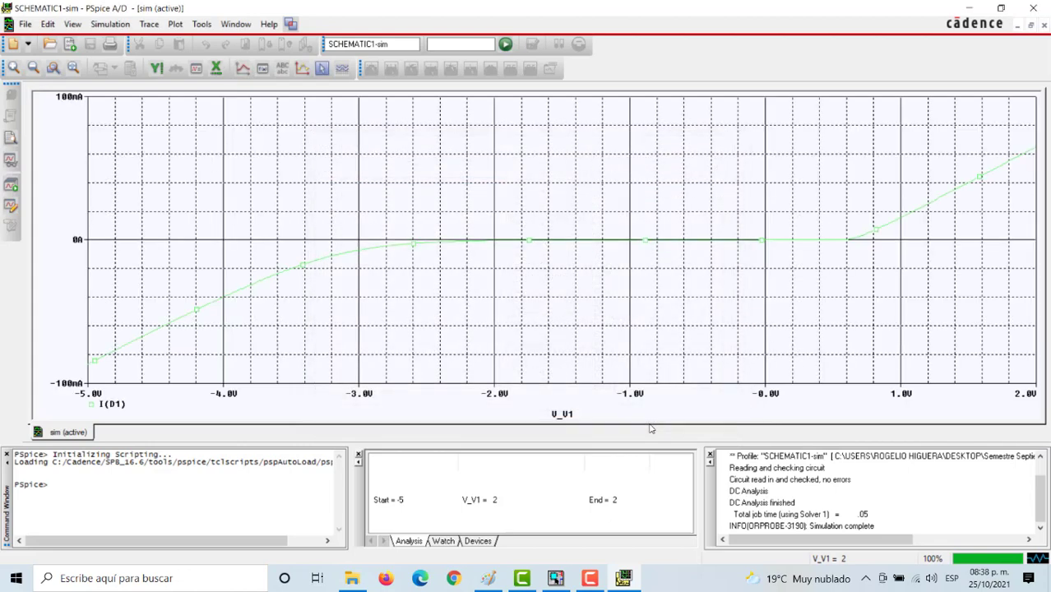
# Step: Change the I(D1) trace to blue-violet and give it a thicker line width
pyautogui.rightClick(523, 244)
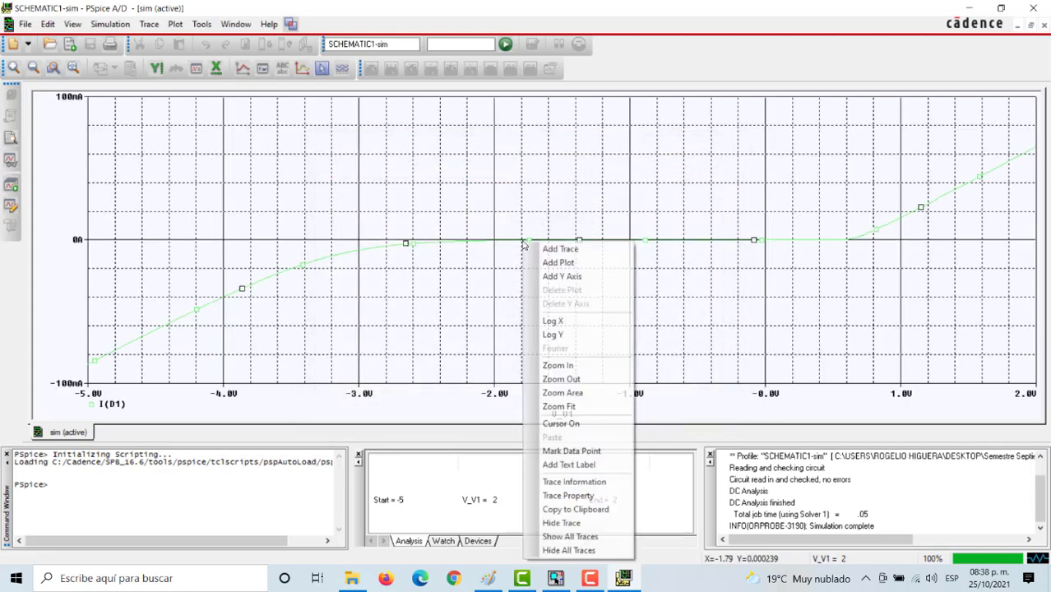
pyautogui.click(582, 499)
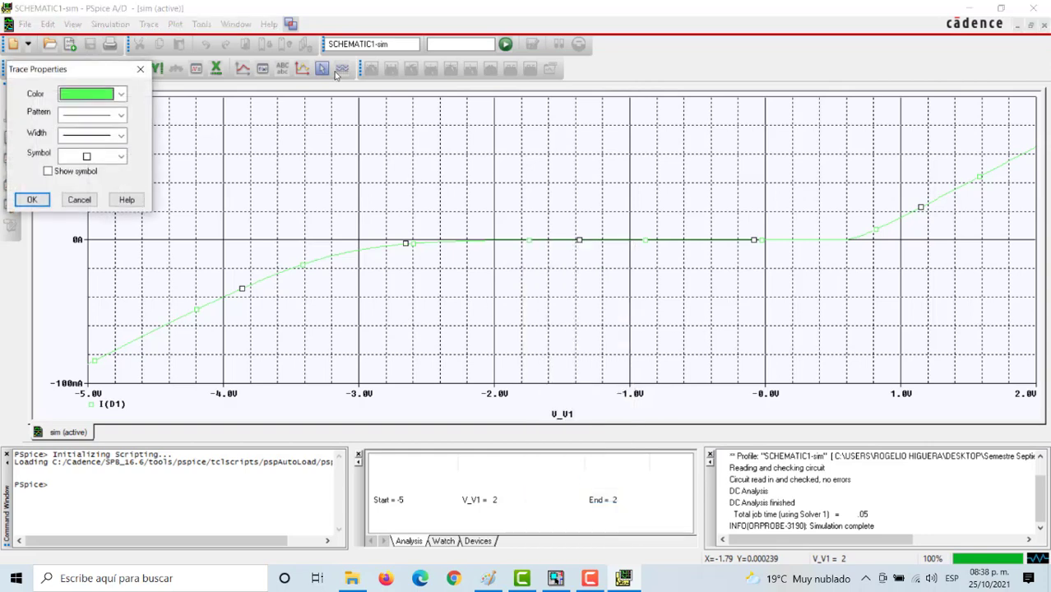
pyautogui.click(120, 95)
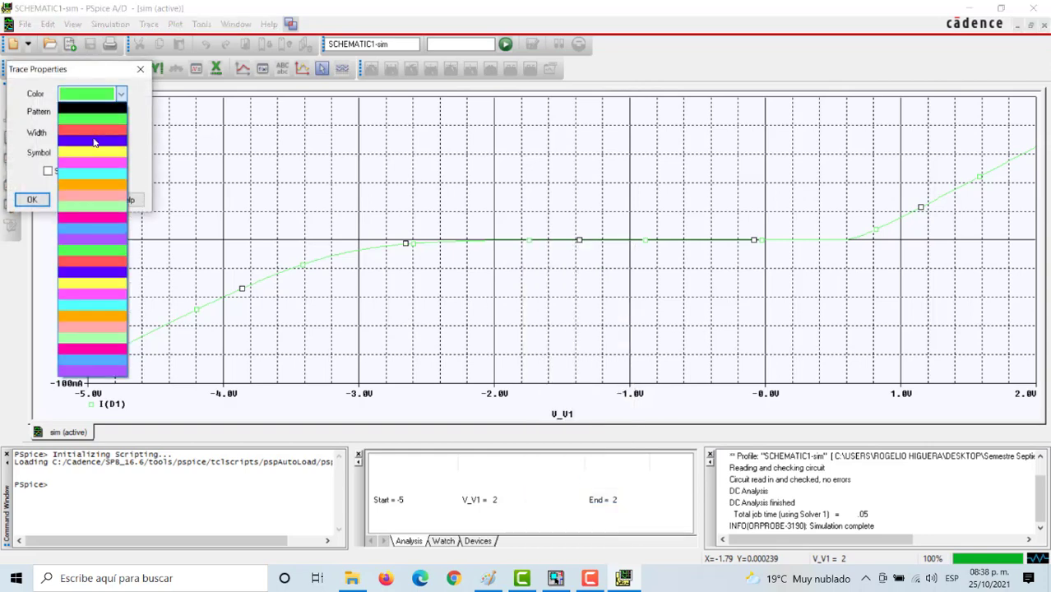
pyautogui.click(97, 140)
pyautogui.click(120, 135)
pyautogui.click(88, 191)
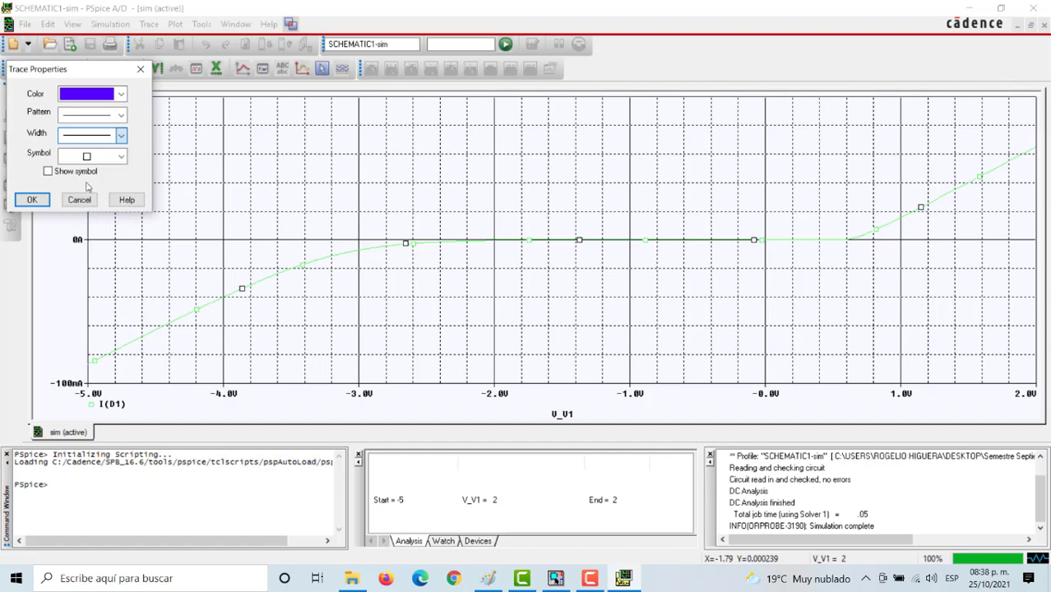
pyautogui.click(31, 199)
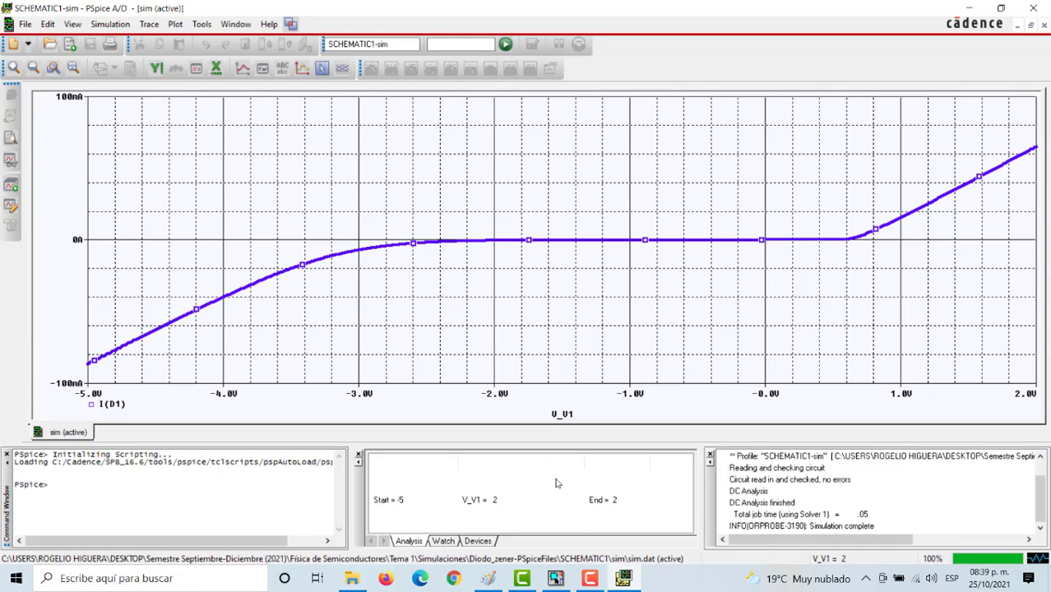
# Step: Switch to Paint, examine the Zener diode voltage table for the 0.5 W, 1 W and 5 W parts, and return to OrCAD Capture
pyautogui.click(487, 578)
pyautogui.scroll(-5, 217, 263)
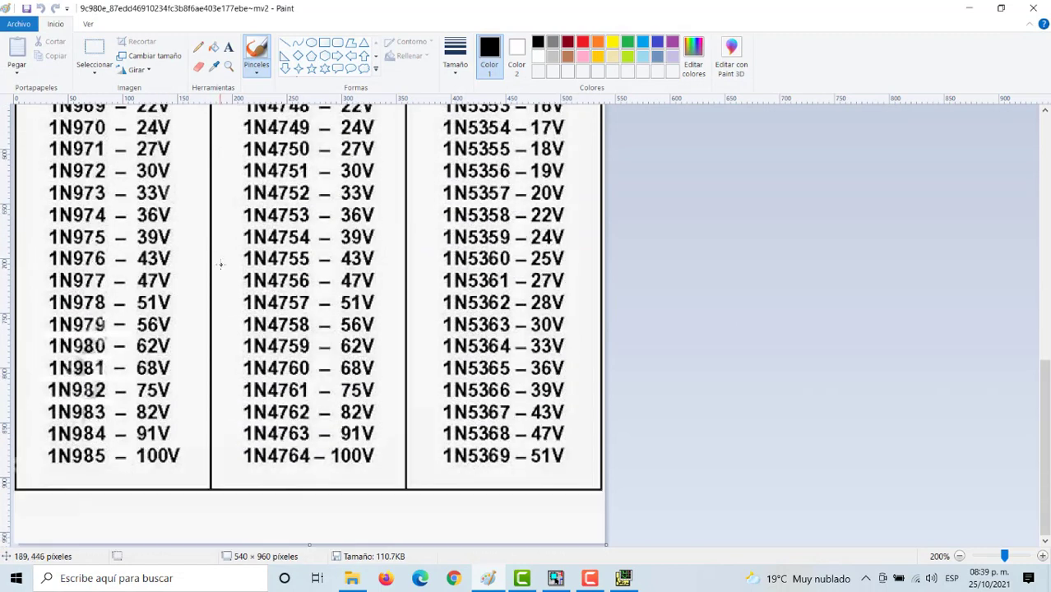
pyautogui.scroll(6, 269, 307)
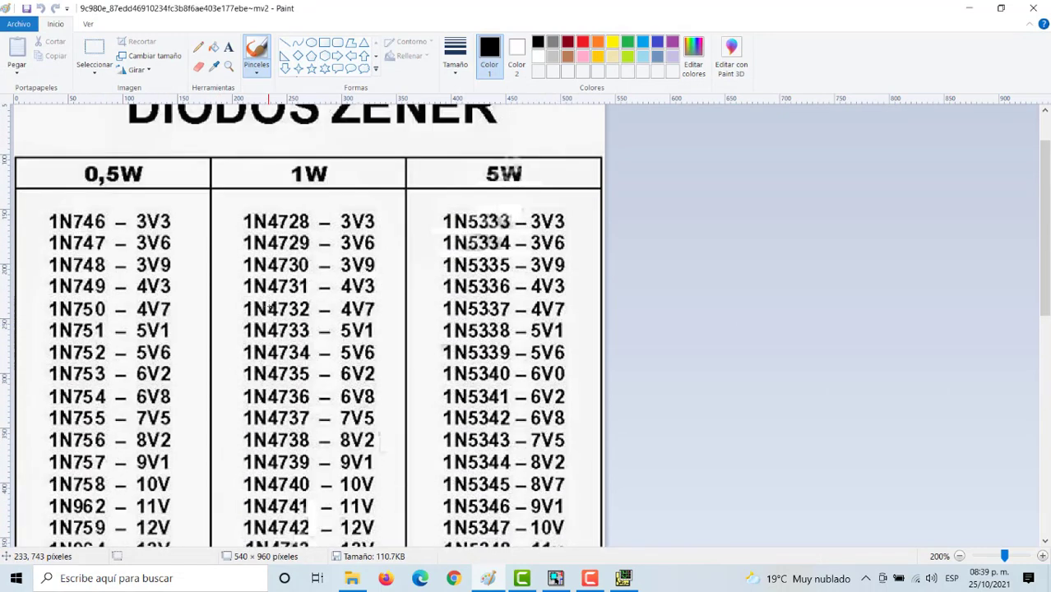
pyautogui.scroll(-6, 269, 309)
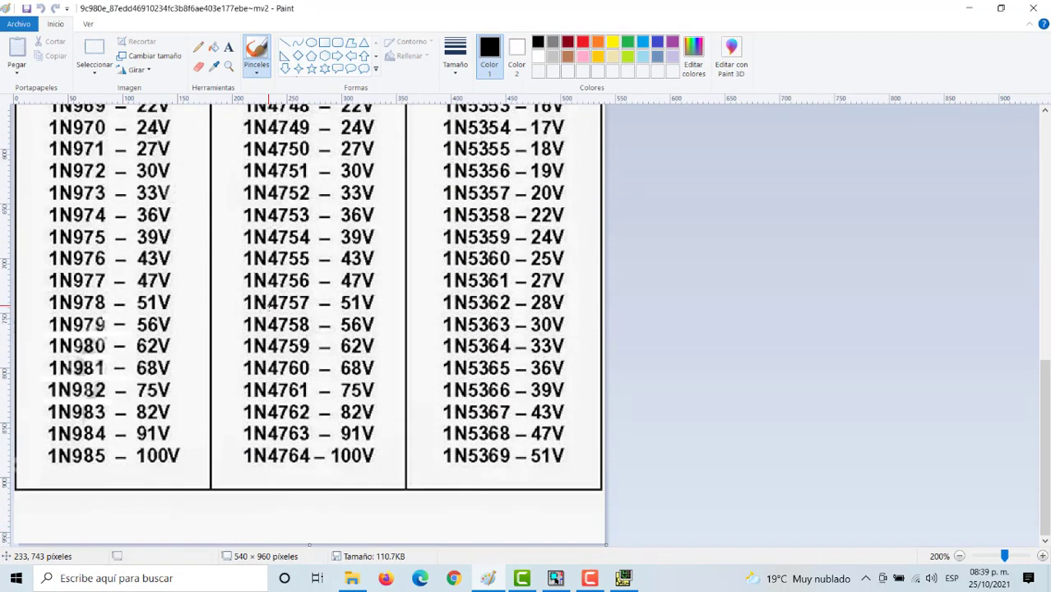
pyautogui.scroll(7, 43, 310)
pyautogui.scroll(-7, 43, 311)
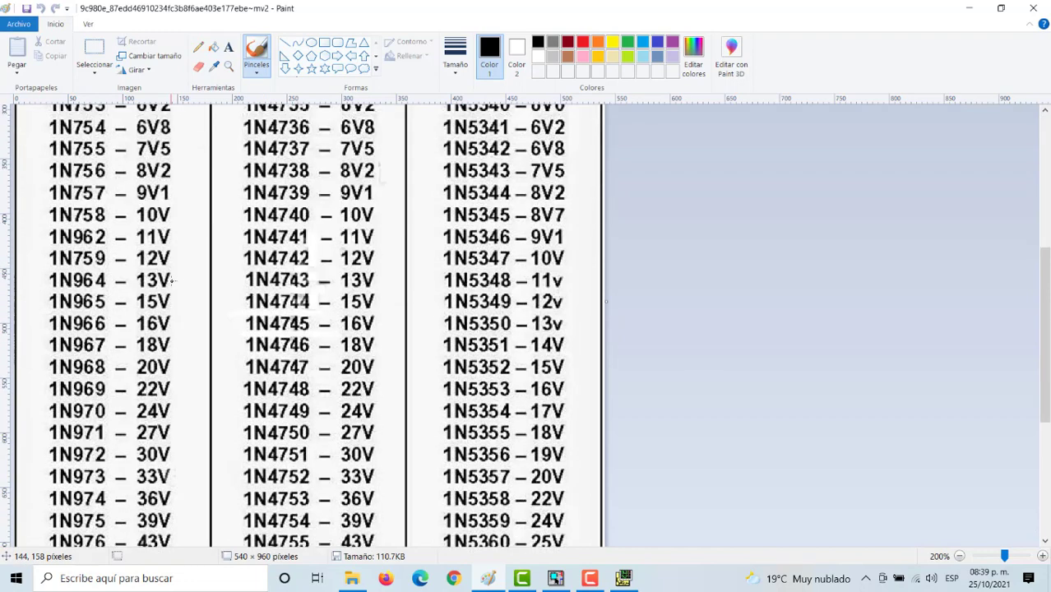
pyautogui.scroll(7, 171, 411)
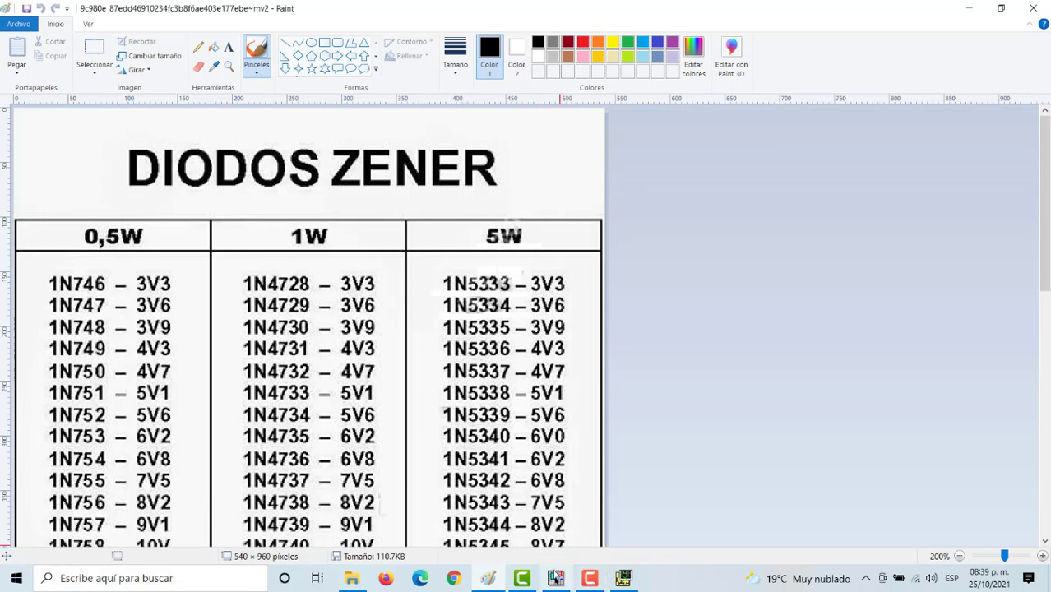
pyautogui.click(555, 579)
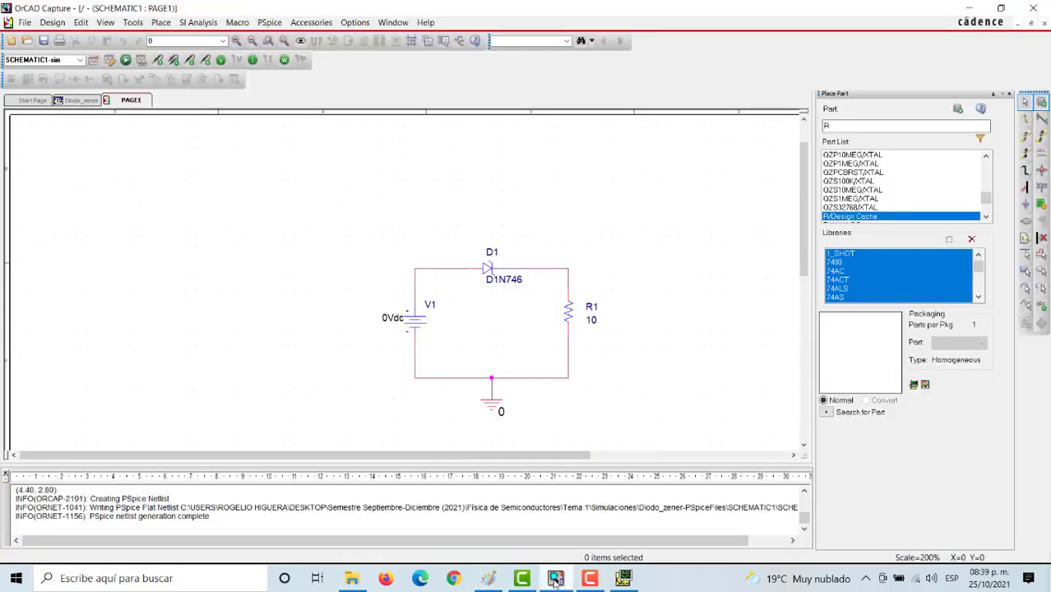
# Step: Close the PSpice A/D results and enable a secondary DC sweep with temperature as the sweep variable in the simulation profile
pyautogui.click(600, 580)
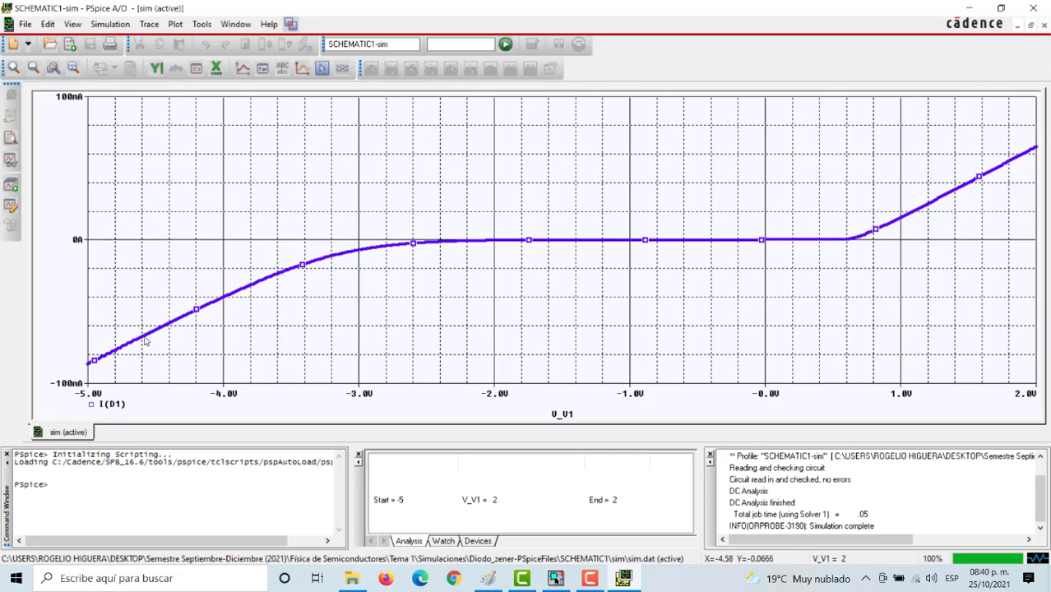
pyautogui.click(1042, 8)
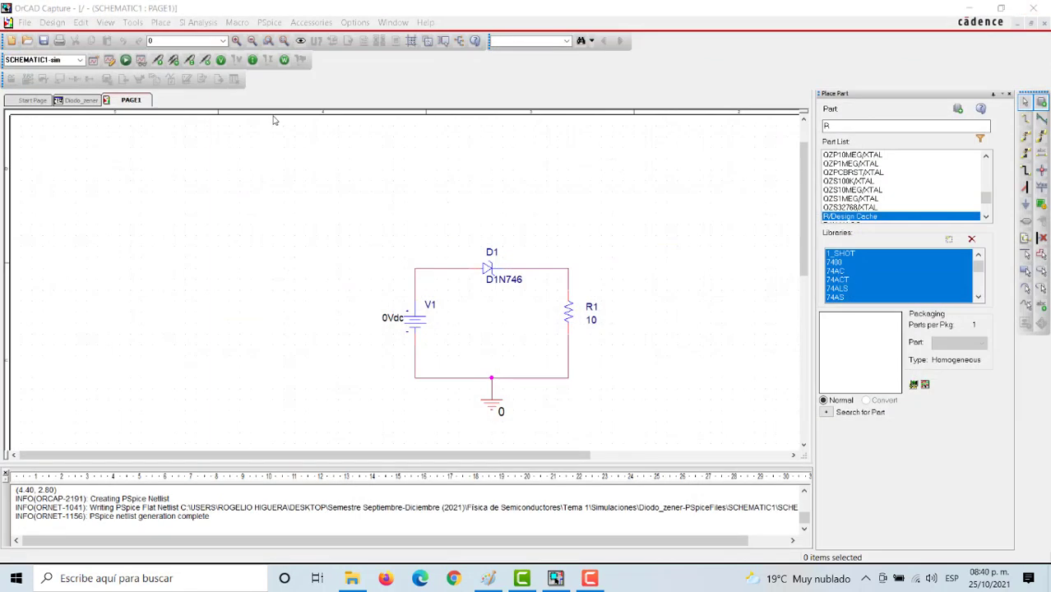
pyautogui.click(110, 62)
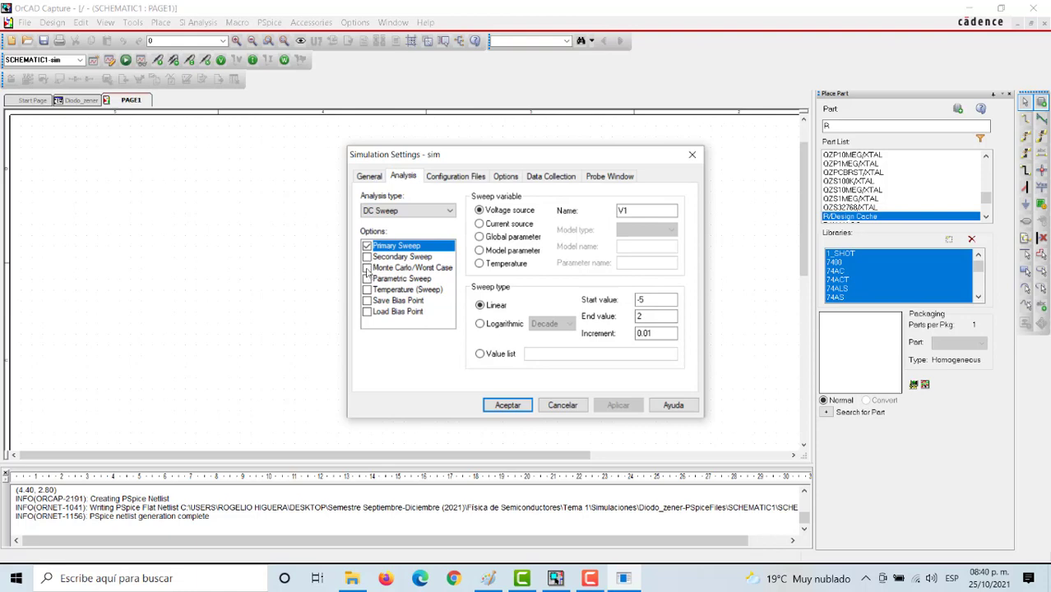
pyautogui.click(366, 257)
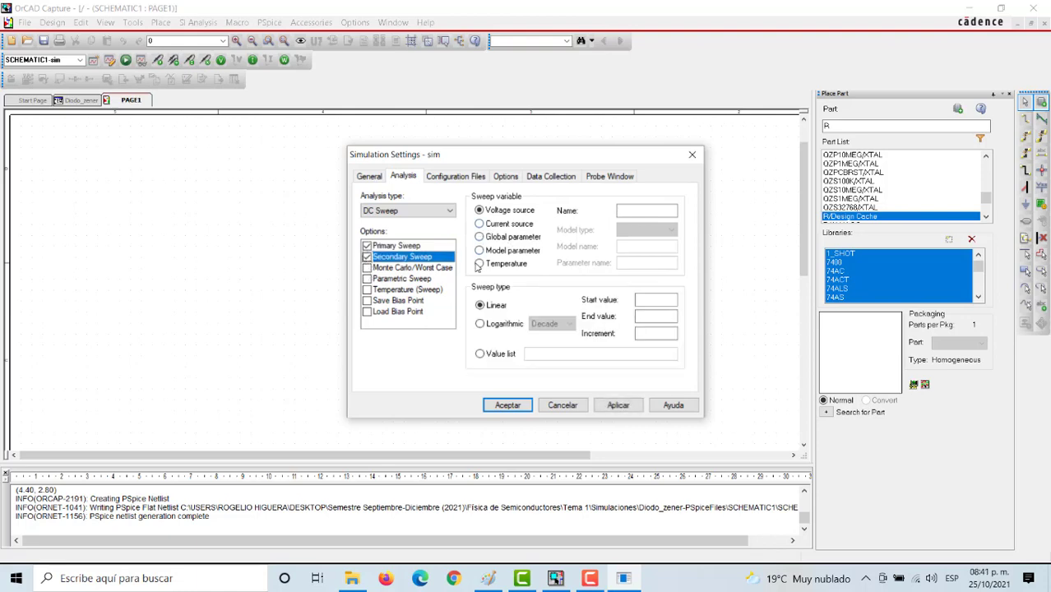
pyautogui.click(479, 263)
# Step: Set the linear temperature sweep to start at -50, end at 150 and increment by 50, and accept the settings
pyautogui.click(655, 301)
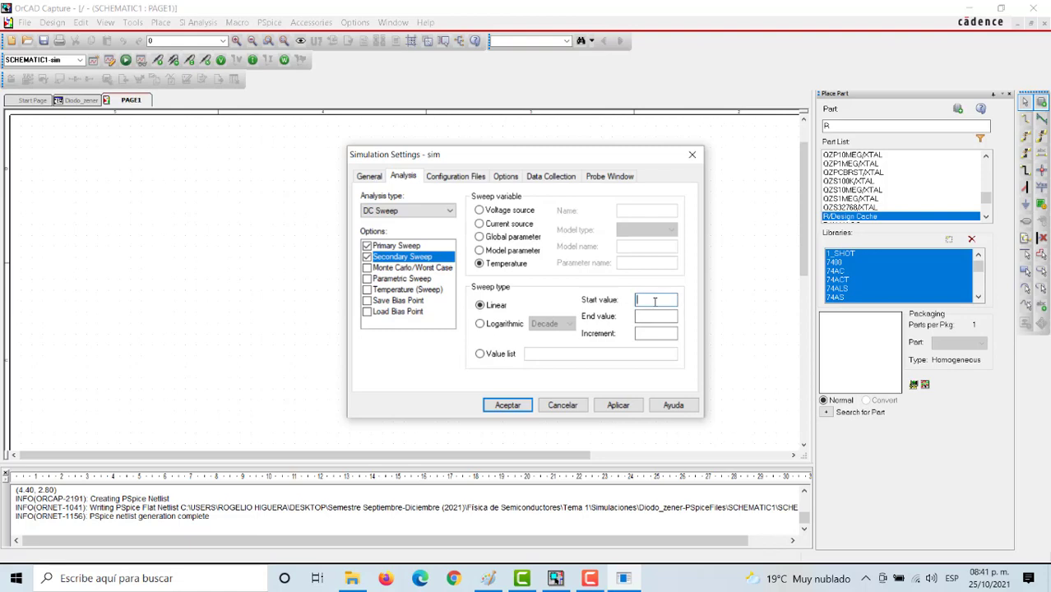
pyautogui.write('-')
pyautogui.write('150')
pyautogui.press('BackSpace')
pyautogui.press('BackSpace')
pyautogui.press('BackSpace')
pyautogui.press('BackSpace')
pyautogui.write('-50')
pyautogui.click(668, 313)
pyautogui.write('150')
pyautogui.click(646, 332)
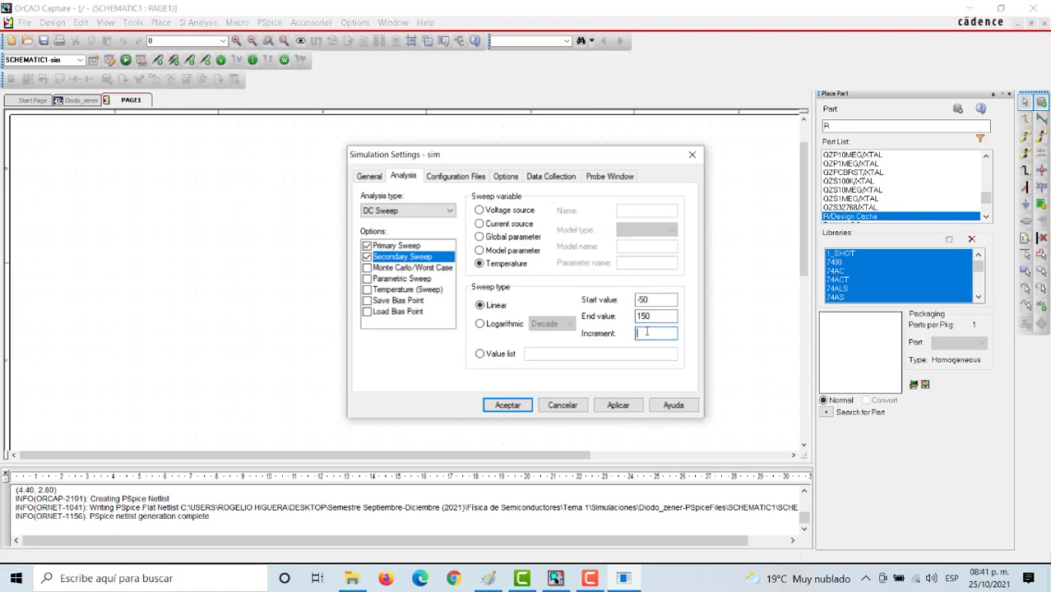
pyautogui.write('50')
pyautogui.click(505, 405)
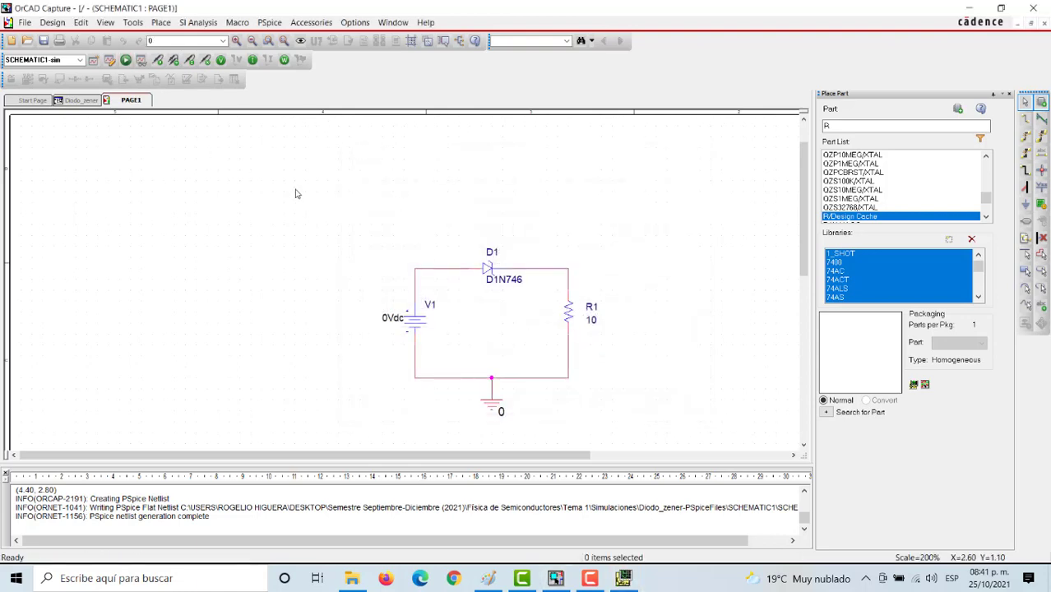
# Step: Switch to PSpice A/D and plot the diode current I(D1), leaving alias names, power and voltages out of the list of output variables
pyautogui.click(624, 579)
pyautogui.click(242, 69)
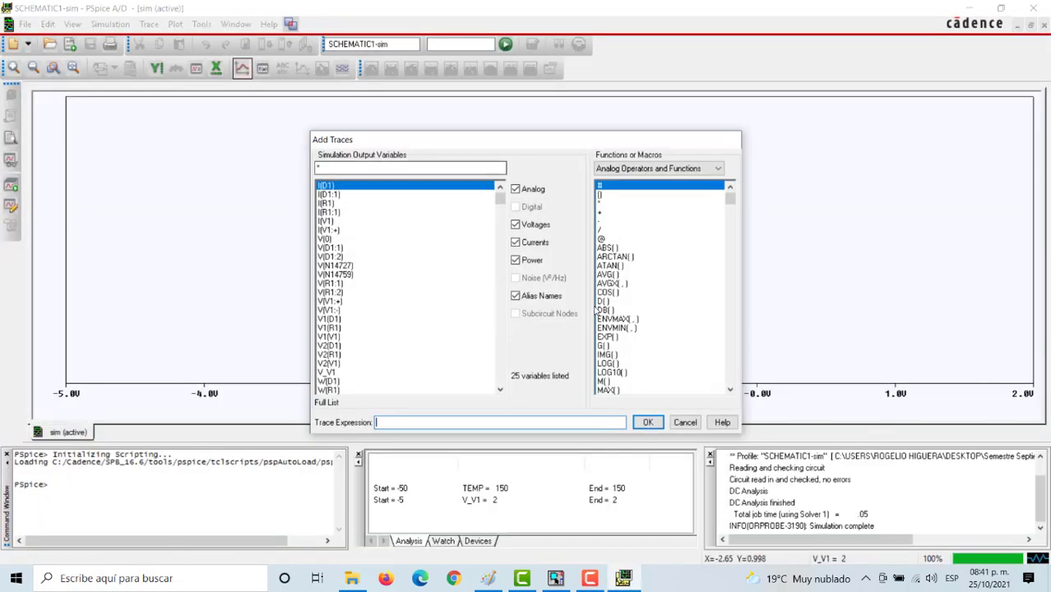
pyautogui.click(546, 296)
pyautogui.click(531, 261)
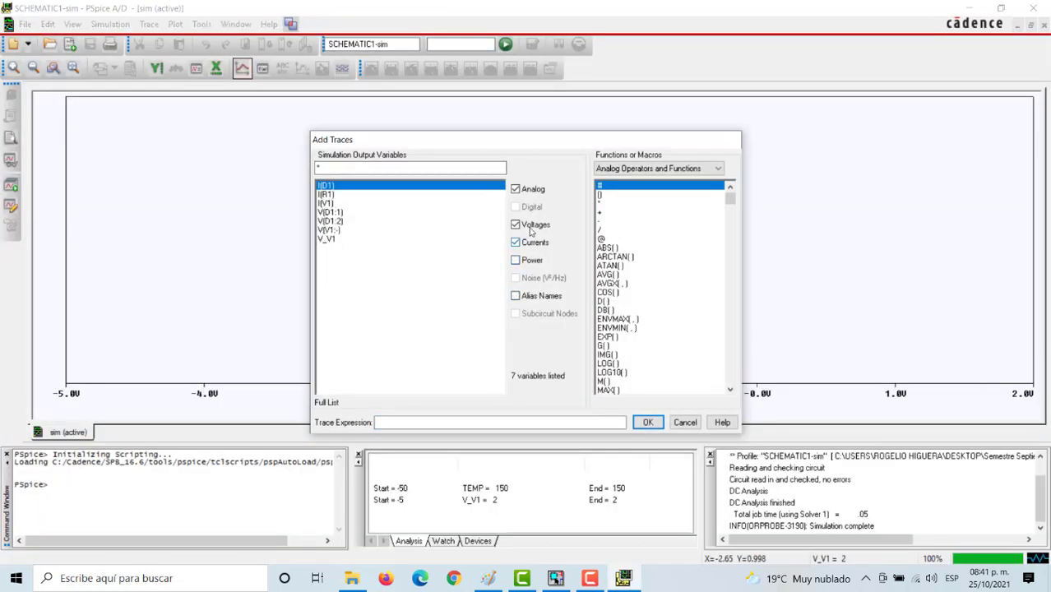
pyautogui.click(515, 225)
pyautogui.click(327, 185)
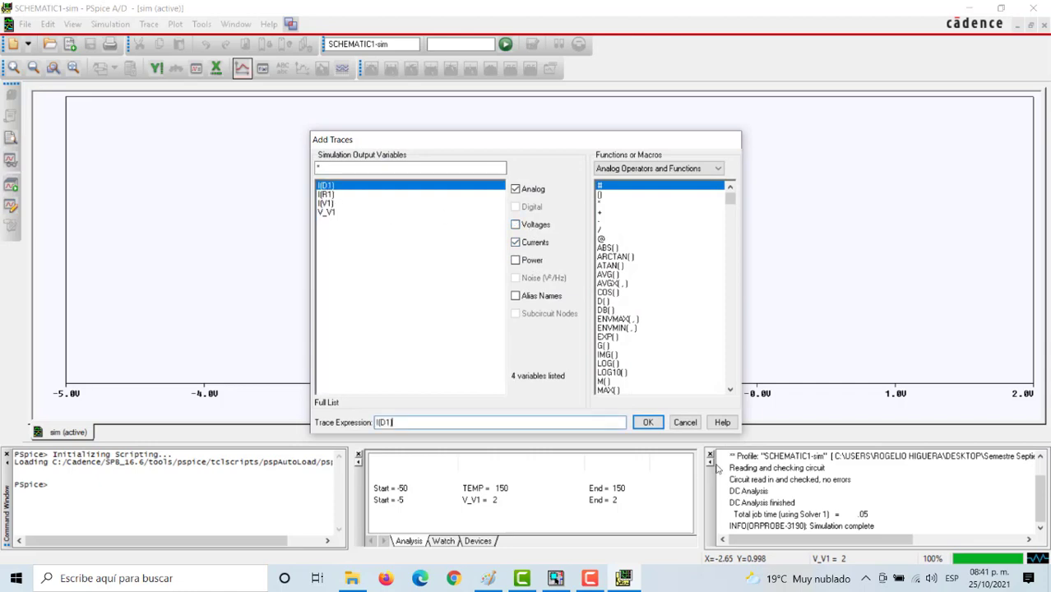
pyautogui.click(647, 422)
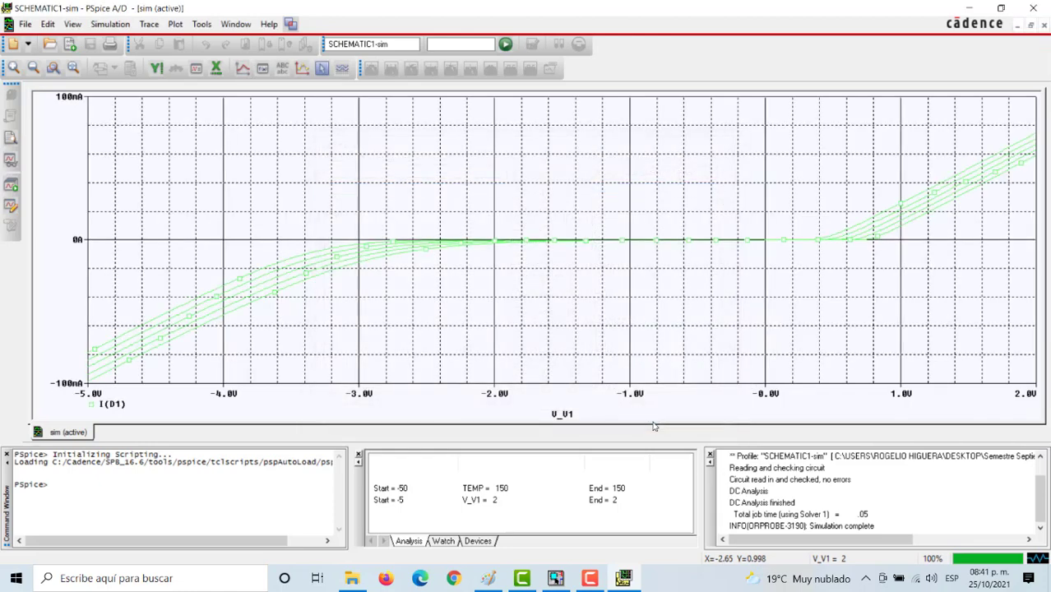
# Step: Change one I(D1) curve of the temperature sweep to blue-violet and give it a thicker line width
pyautogui.rightClick(237, 294)
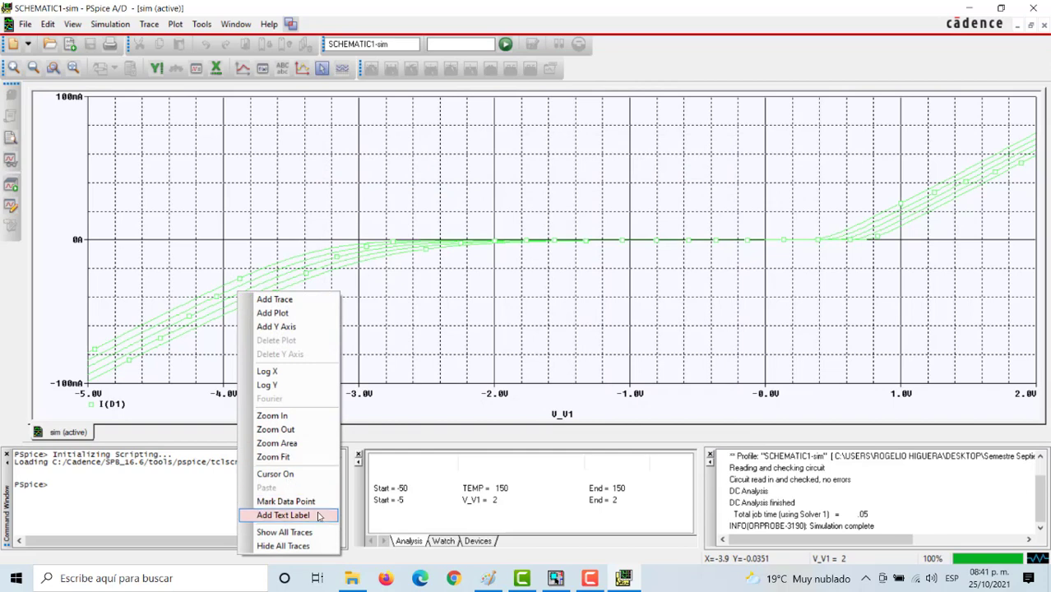
pyautogui.rightClick(912, 207)
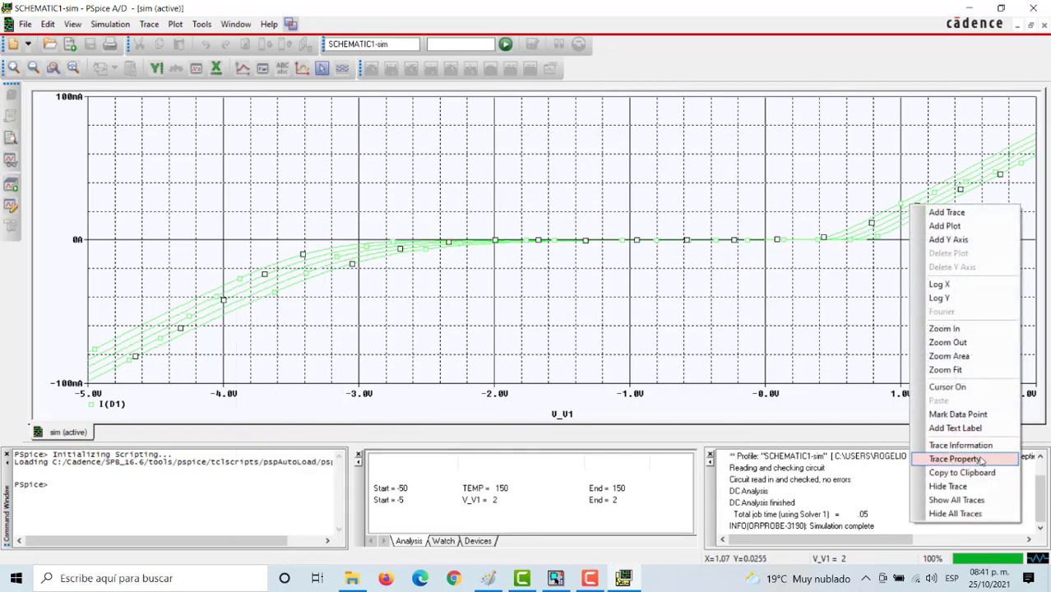
pyautogui.click(954, 458)
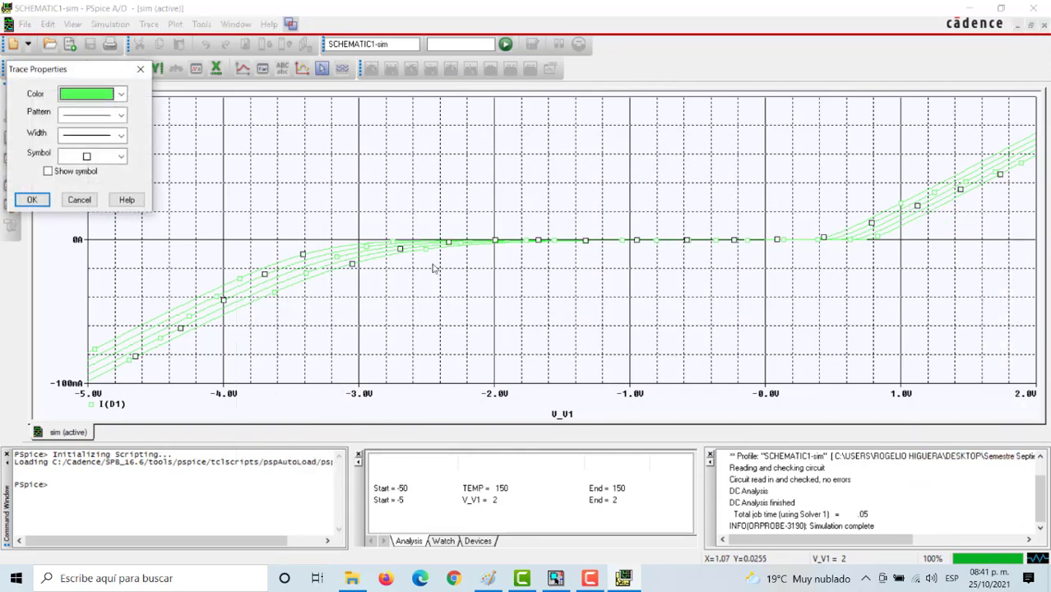
pyautogui.click(120, 95)
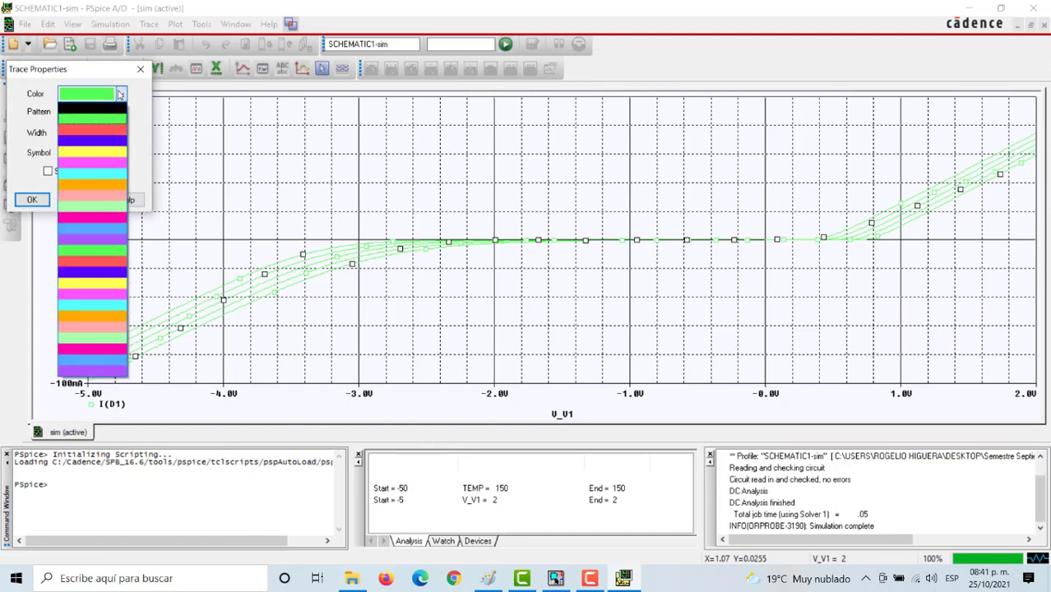
pyautogui.click(73, 148)
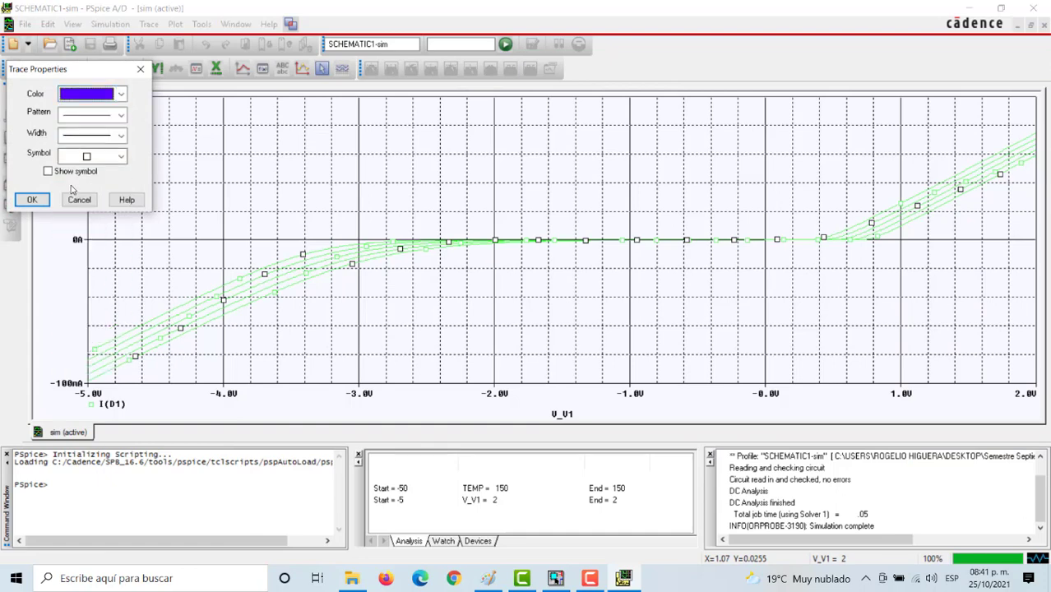
pyautogui.click(82, 136)
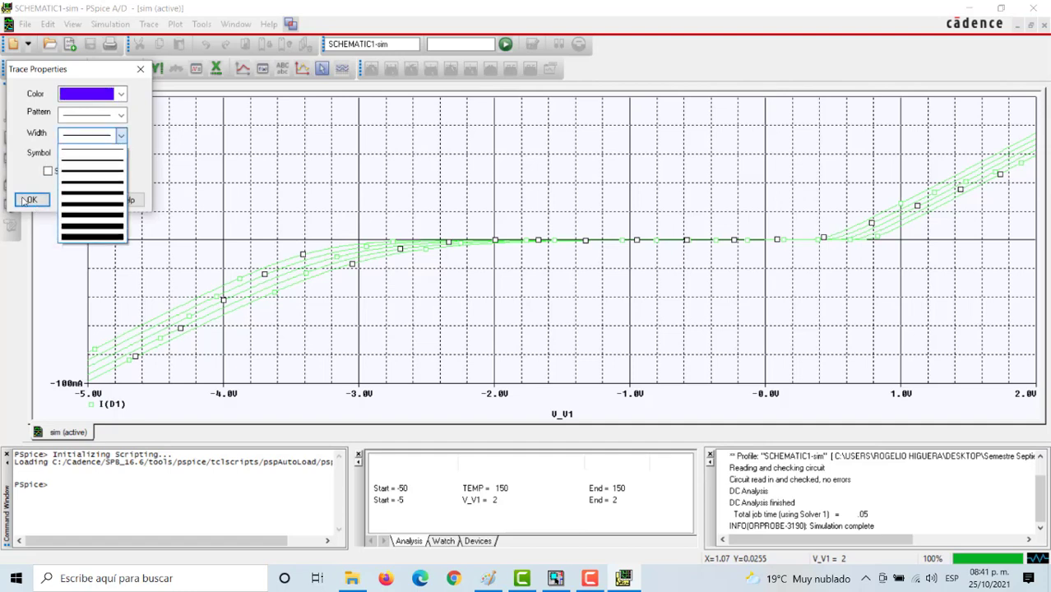
pyautogui.click(84, 184)
pyautogui.click(32, 200)
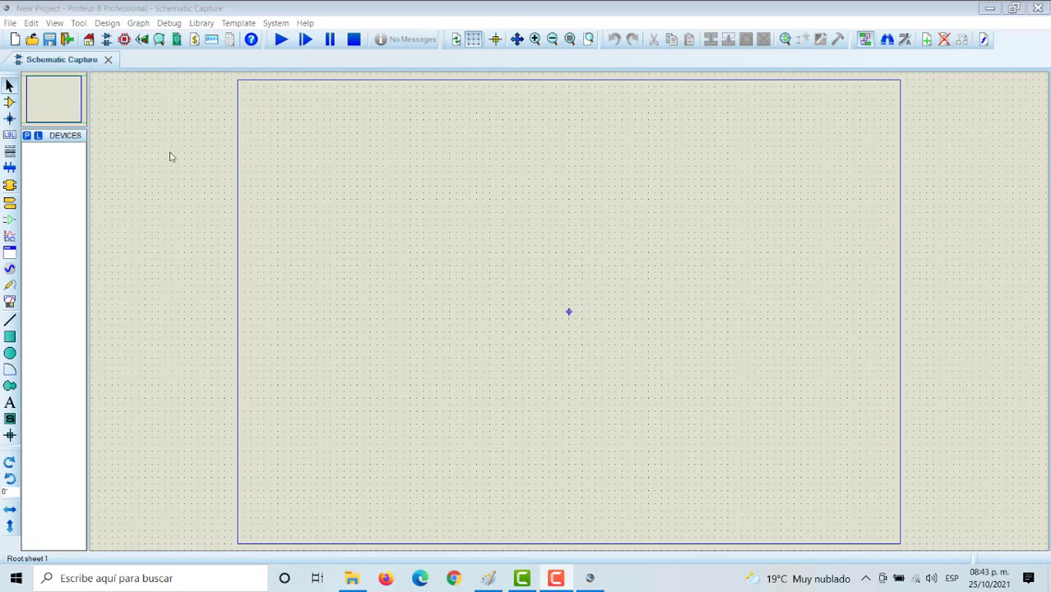
# Step: Place a DC generator in the upper-left area of the empty Proteus schematic sheet
pyautogui.click(10, 269)
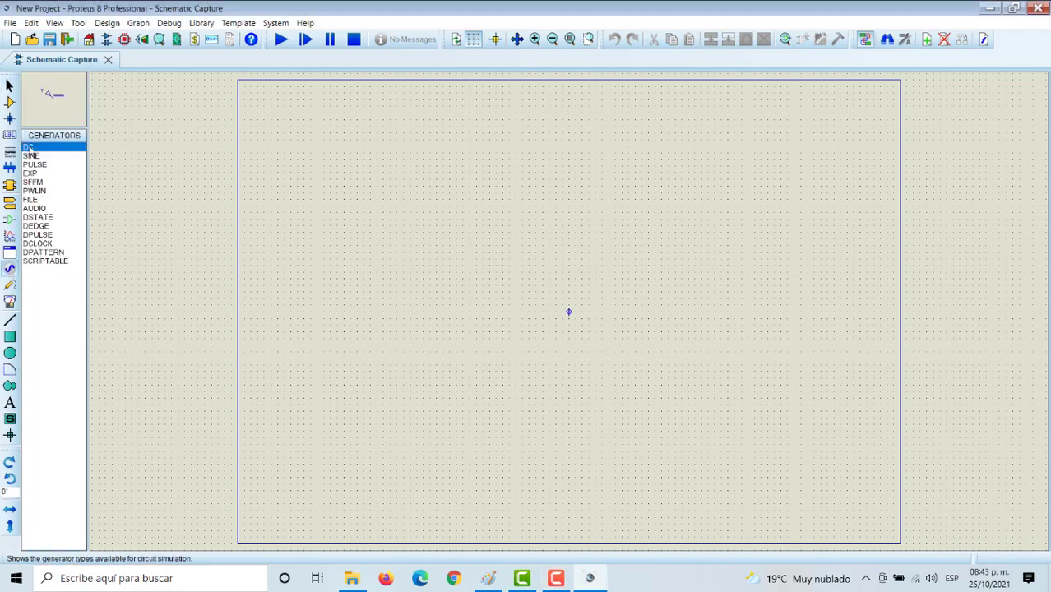
pyautogui.click(384, 195)
pyautogui.click(384, 195)
pyautogui.scroll(1, 383, 195)
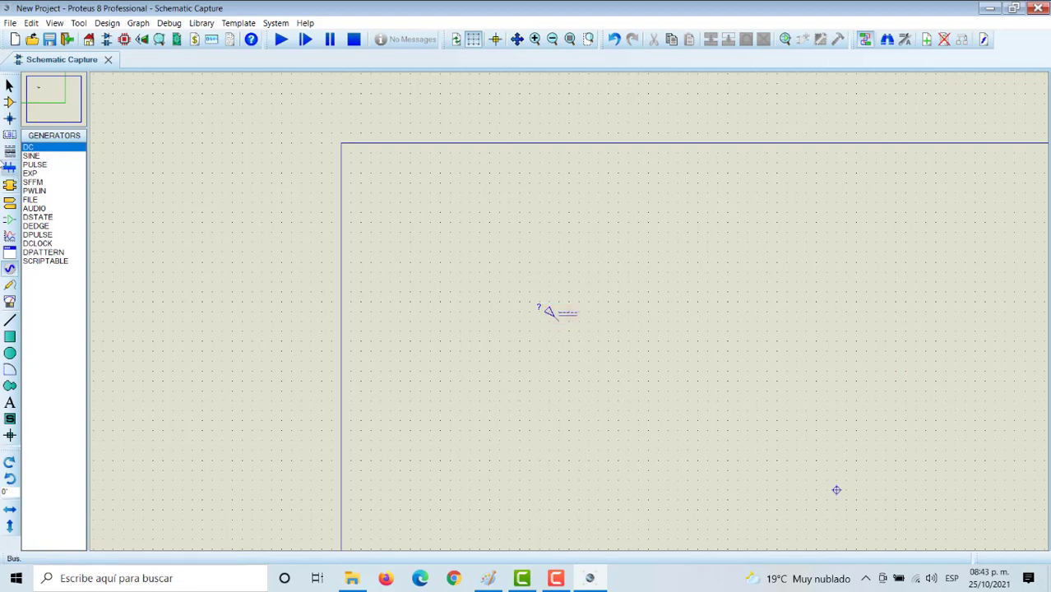
# Step: Search the device library for 1n746, checking the Zener table in Paint, and pick the 1N746A diode from the ZENERF library
pyautogui.click(9, 102)
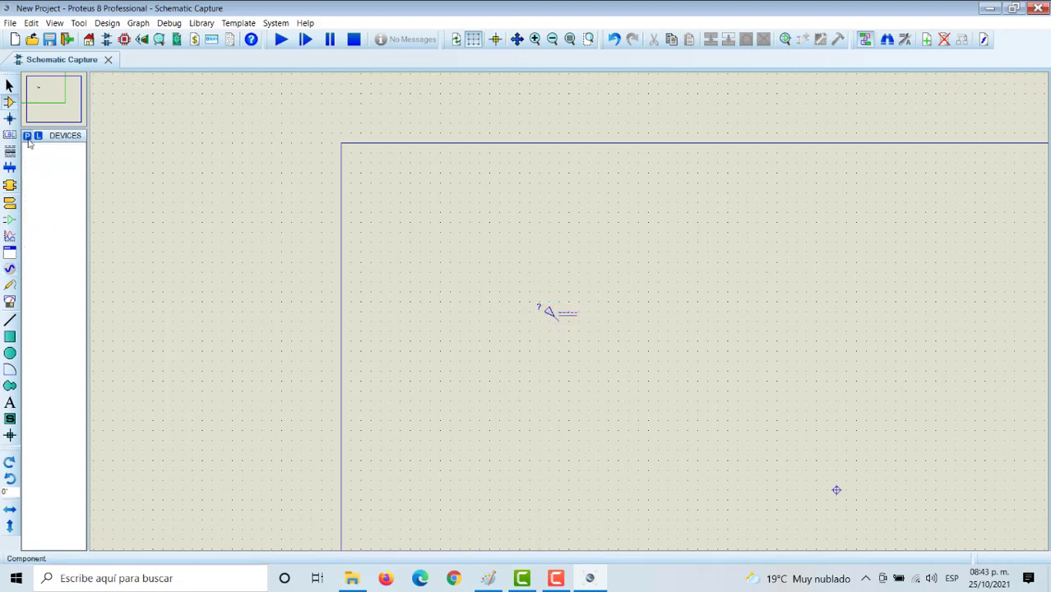
pyautogui.click(27, 138)
pyautogui.write('1')
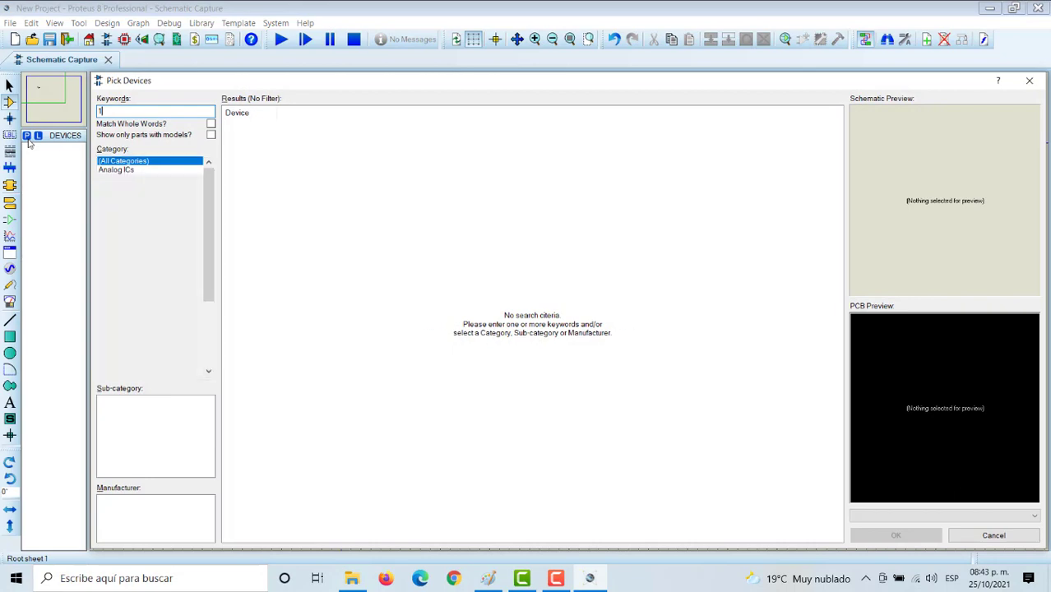
pyautogui.write('n')
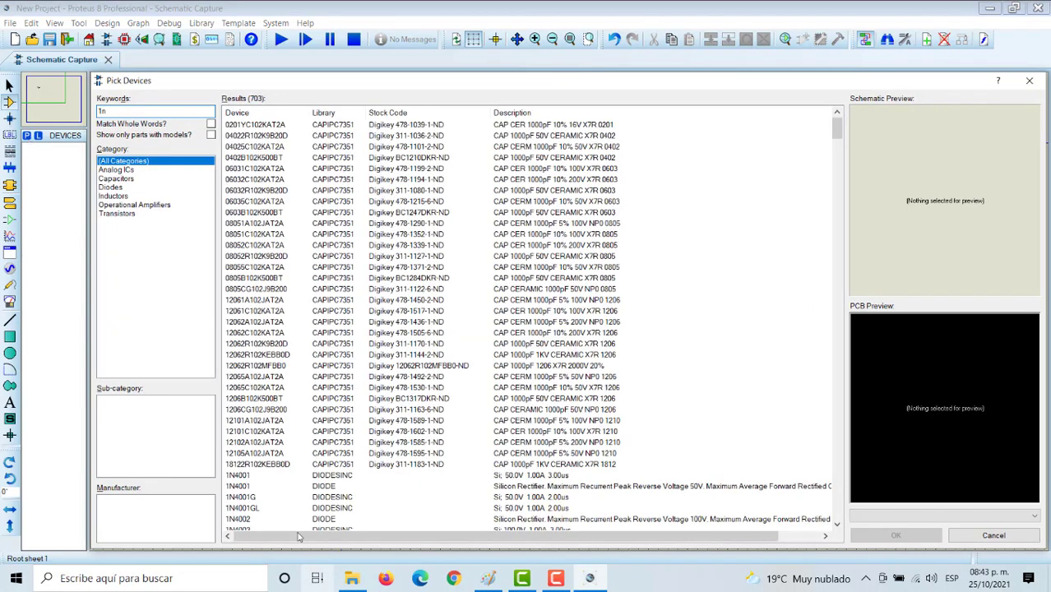
pyautogui.click(488, 578)
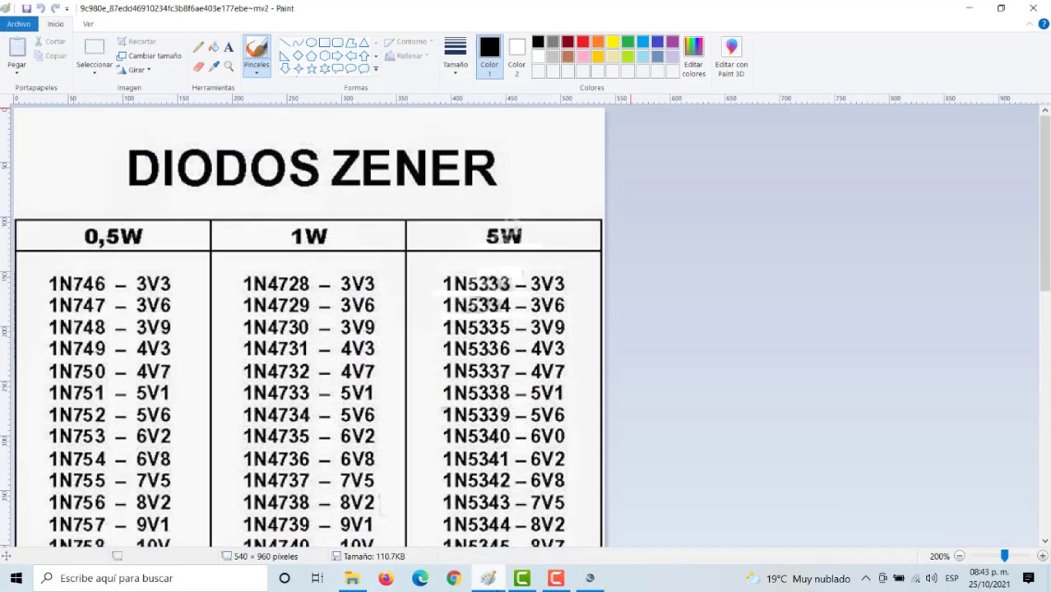
pyautogui.click(489, 578)
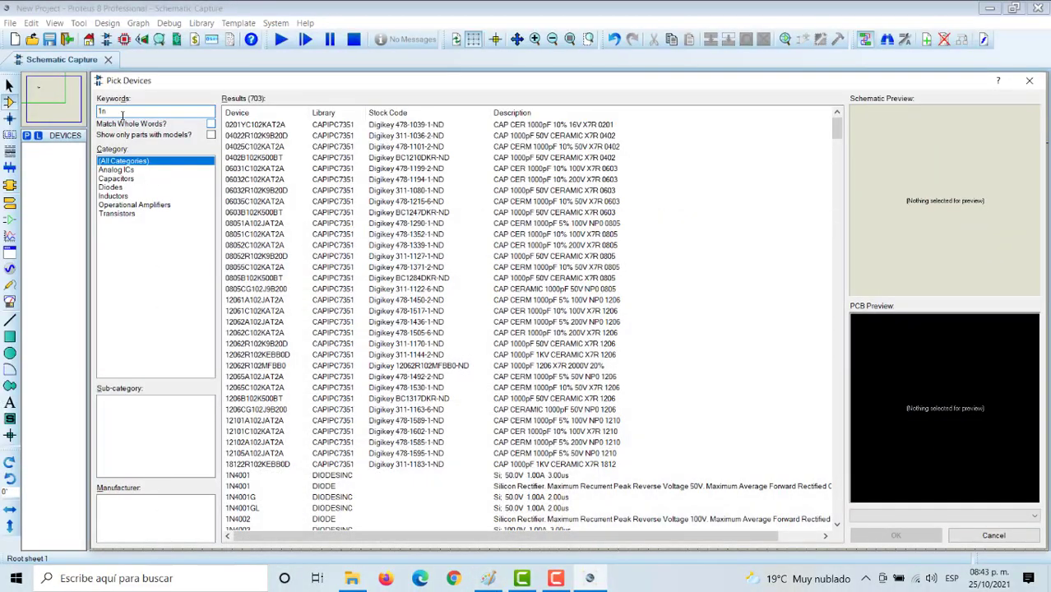
pyautogui.write('746')
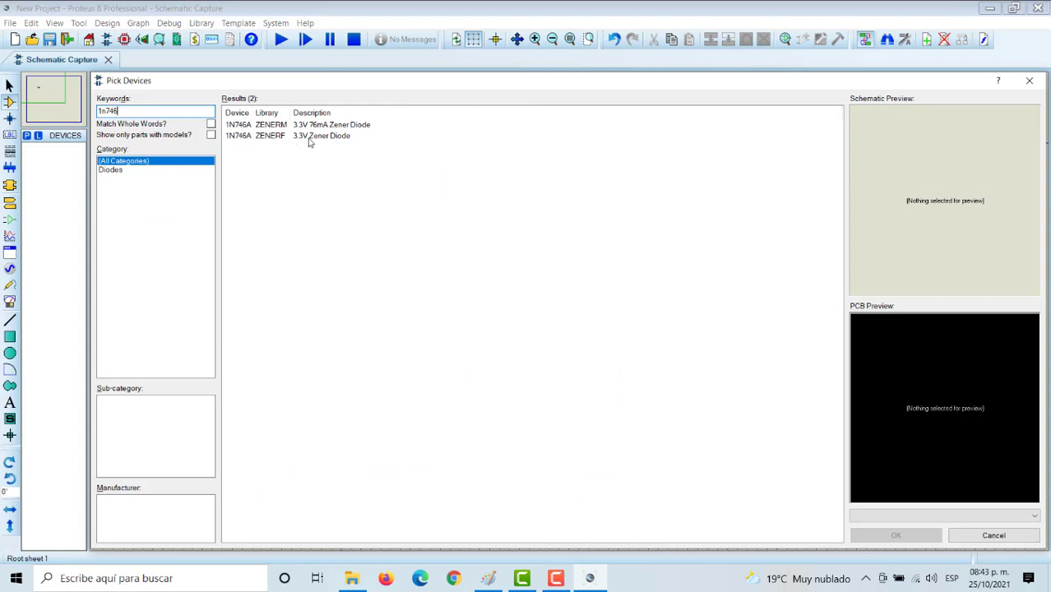
pyautogui.click(309, 137)
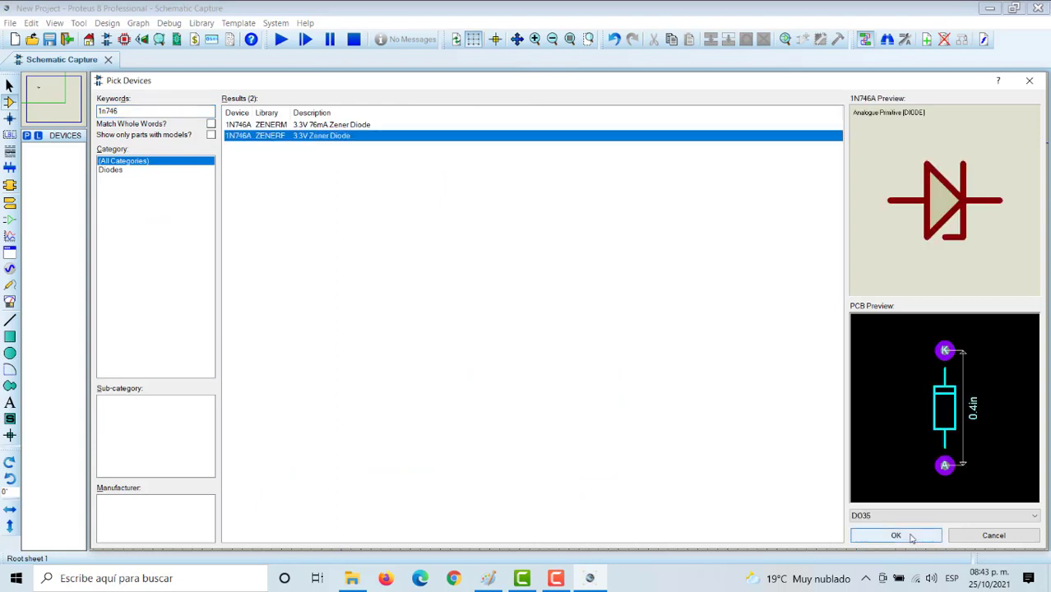
pyautogui.click(895, 535)
# Step: Place the 1N746A Zener diode to the right of the DC generator and wire its anode to the generator
pyautogui.click(654, 316)
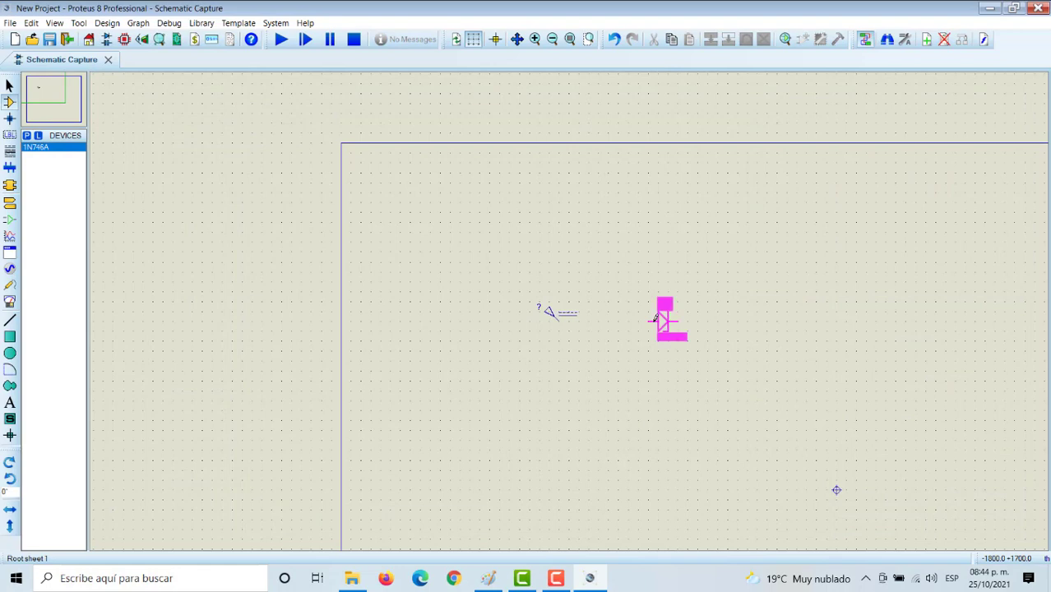
pyautogui.click(649, 320)
pyautogui.click(648, 320)
pyautogui.click(559, 319)
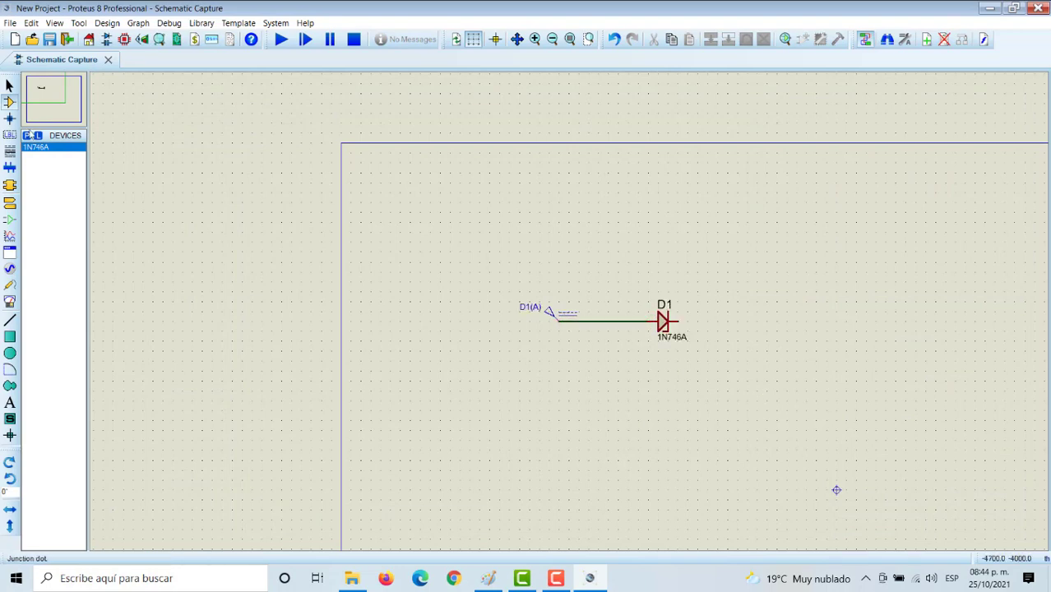
# Step: Pick the generic resistor RES from the device library and place it below and to the right of the diode
pyautogui.click(27, 135)
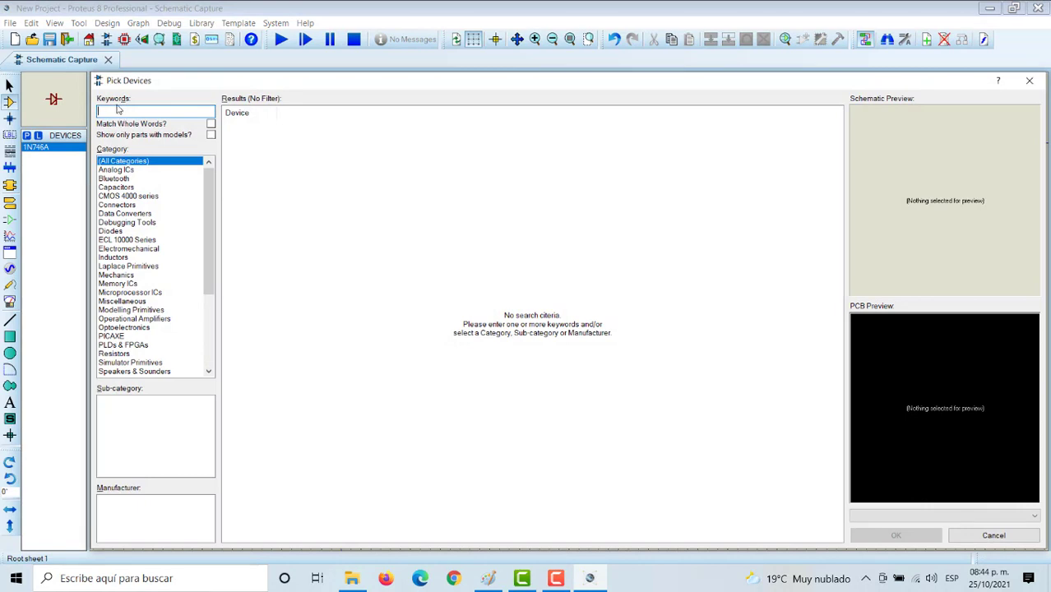
pyautogui.write('RES')
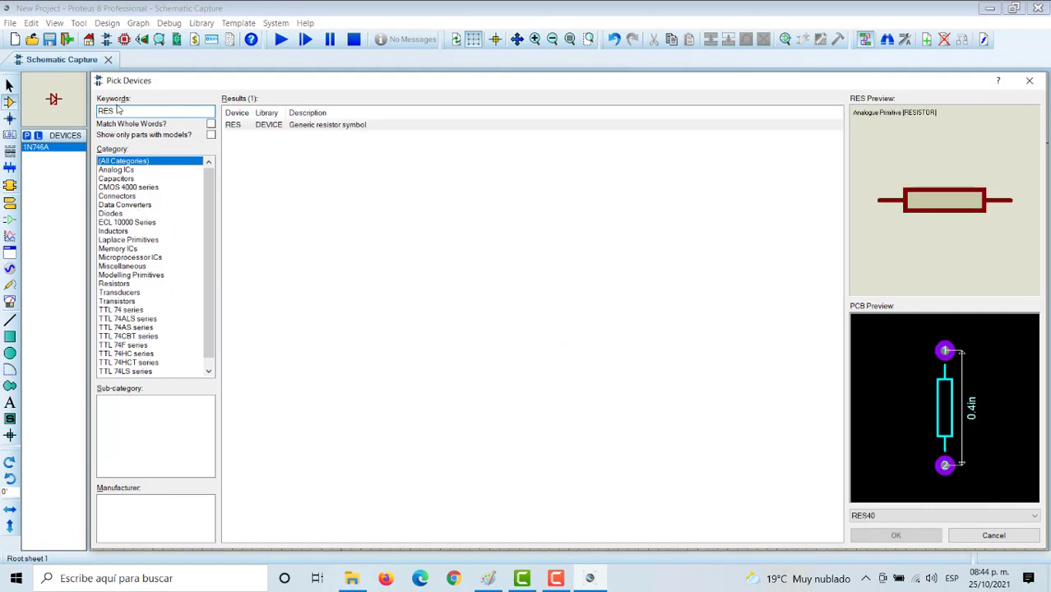
pyautogui.click(381, 123)
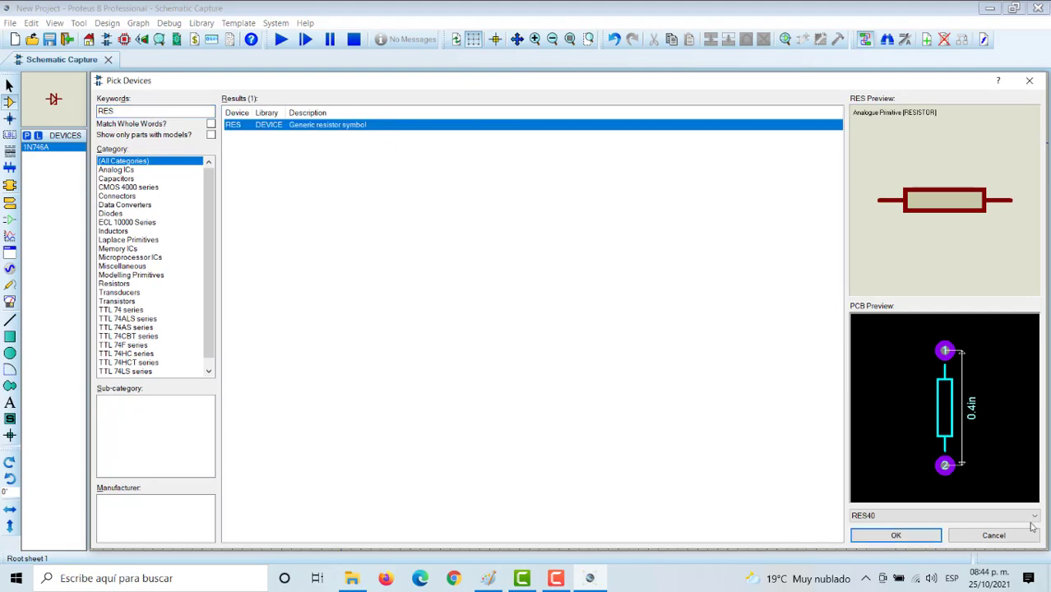
pyautogui.click(926, 535)
pyautogui.click(746, 385)
pyautogui.click(761, 400)
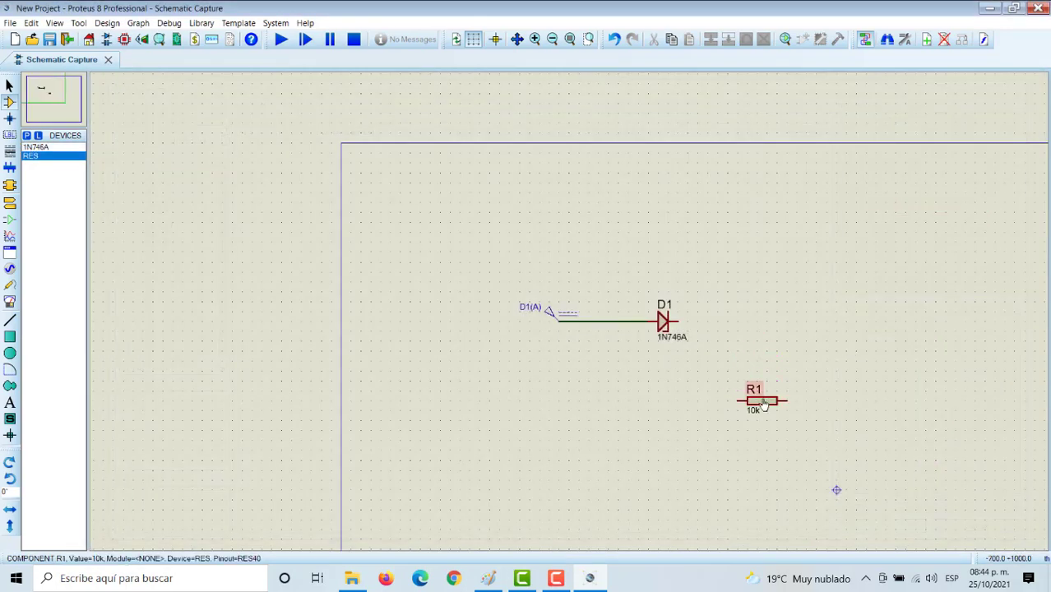
# Step: Rotate resistor R1 clockwise to vertical, move it closer below the diode's cathode, and wire its upper end to the cathode
pyautogui.rightClick(777, 398)
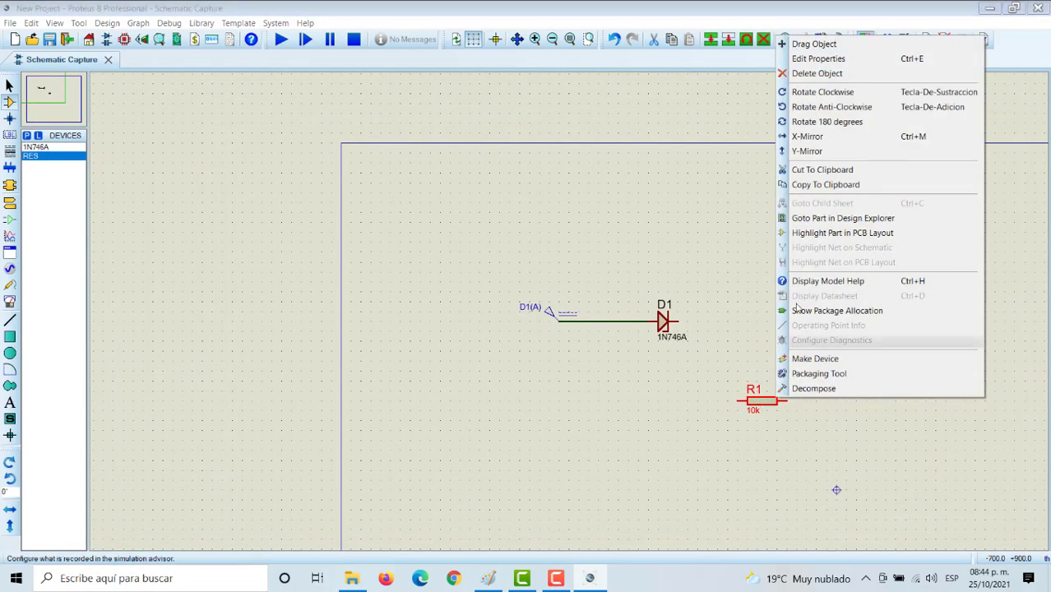
pyautogui.click(823, 92)
pyautogui.moveTo(755, 440); pyautogui.dragTo(724, 411)
pyautogui.click(728, 347)
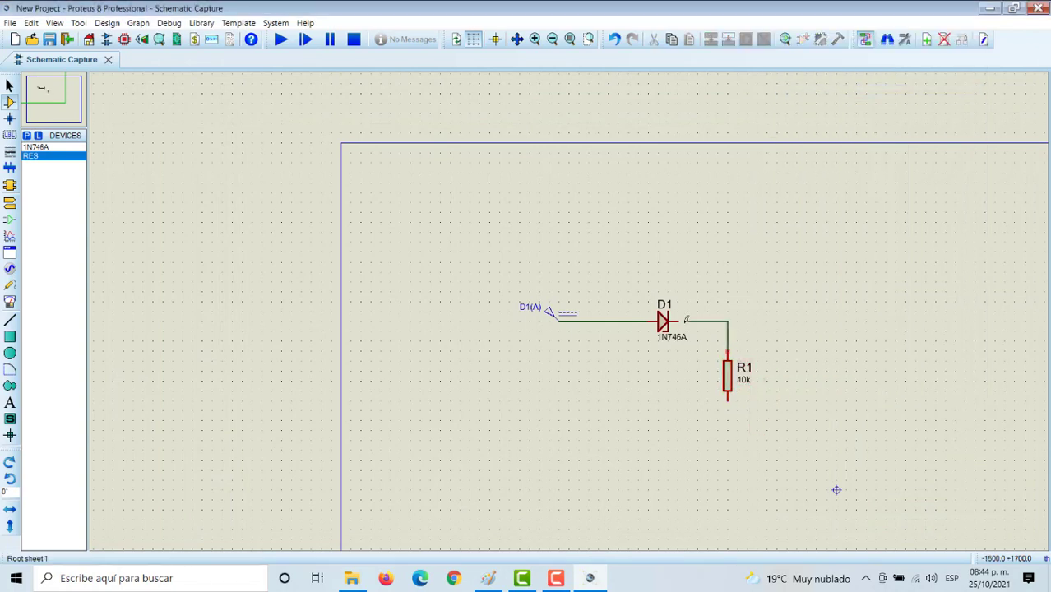
pyautogui.click(677, 320)
# Step: Set the resistance of R1 to 10
pyautogui.click(727, 378)
pyautogui.doubleClick(727, 379)
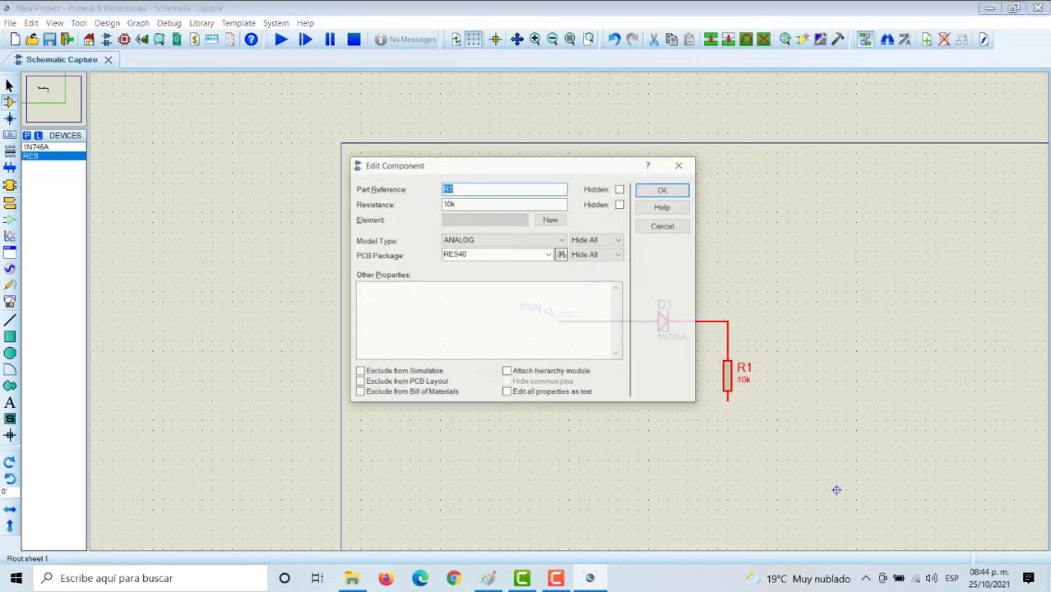
pyautogui.click(465, 203)
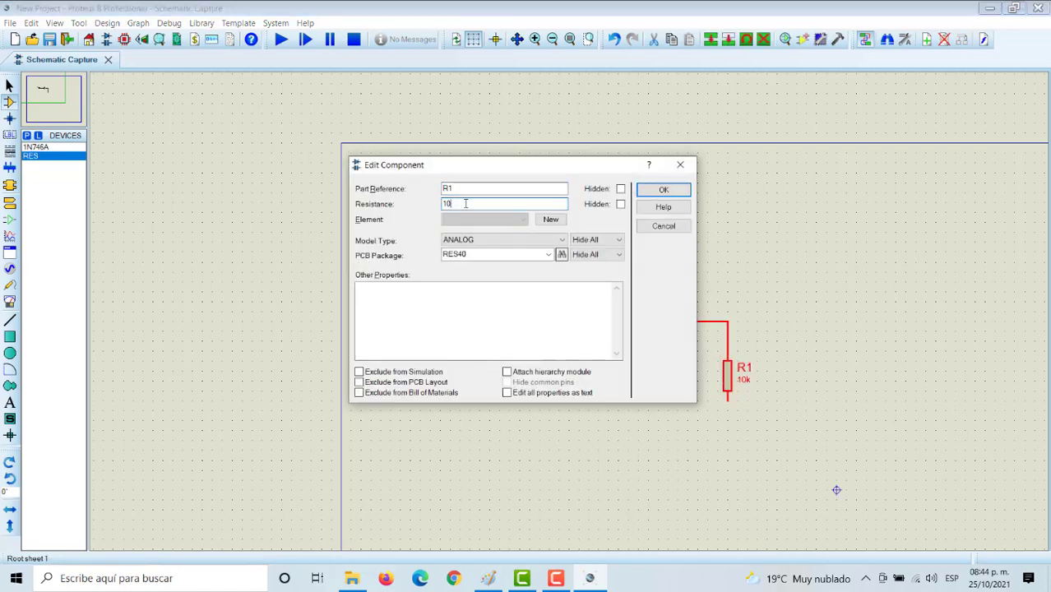
pyautogui.press('Return')
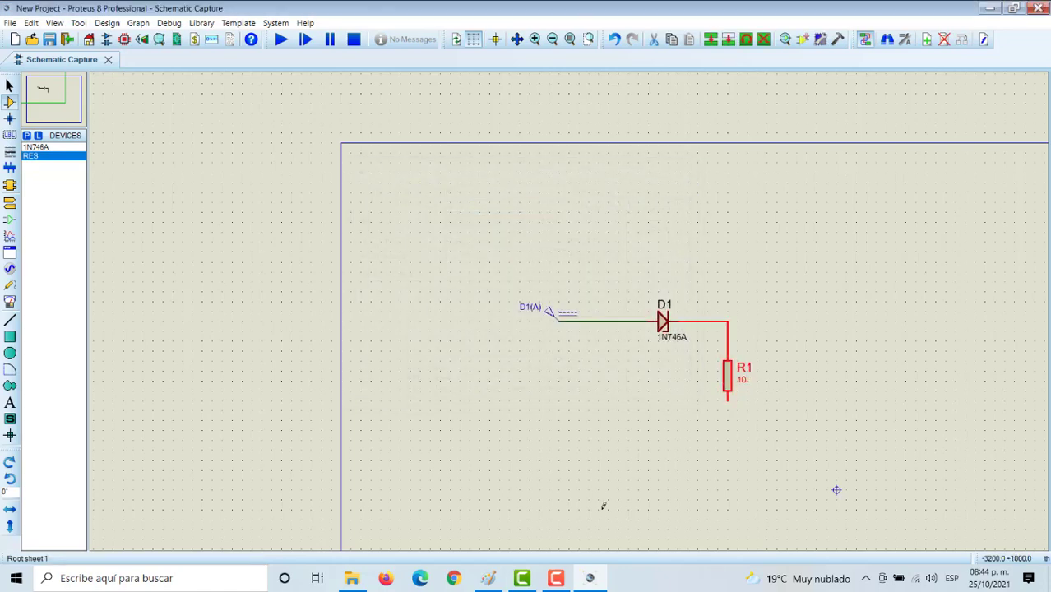
pyautogui.click(596, 463)
# Step: Place a ground terminal below R1 and connect it to the resistor's lower end
pyautogui.click(9, 202)
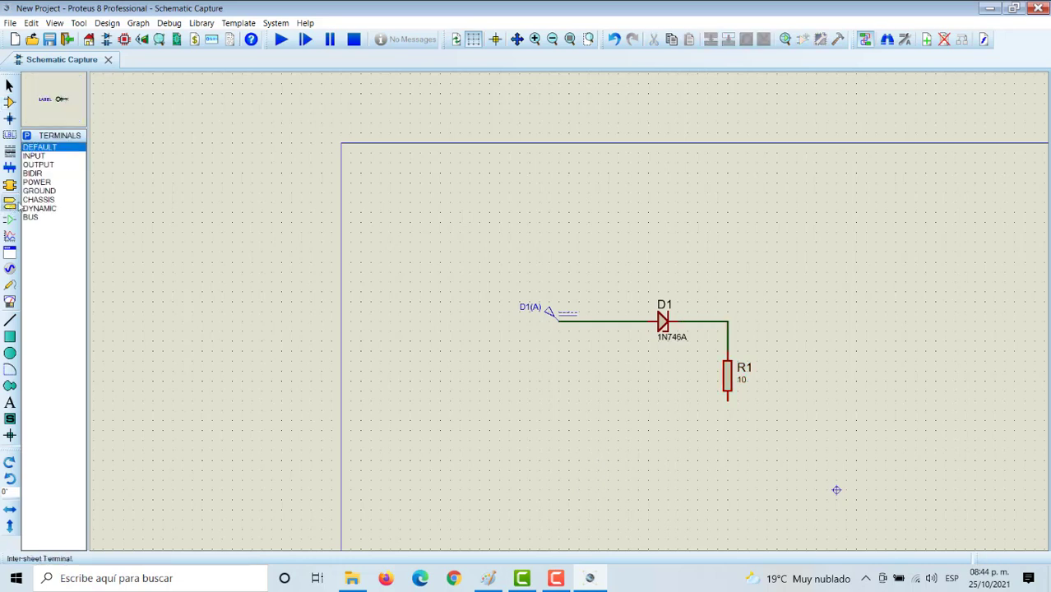
pyautogui.click(38, 191)
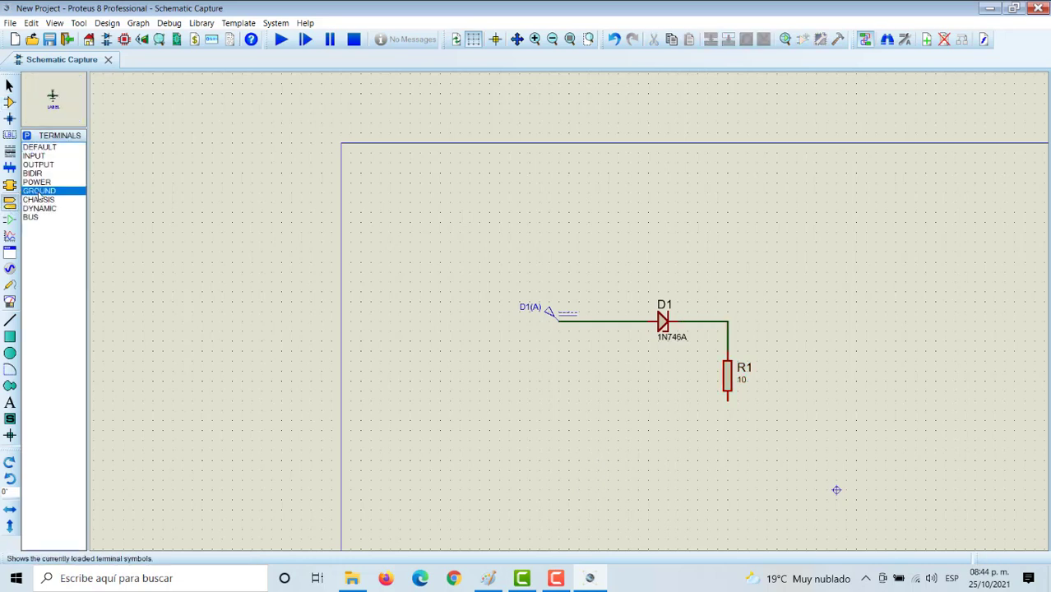
pyautogui.click(727, 427)
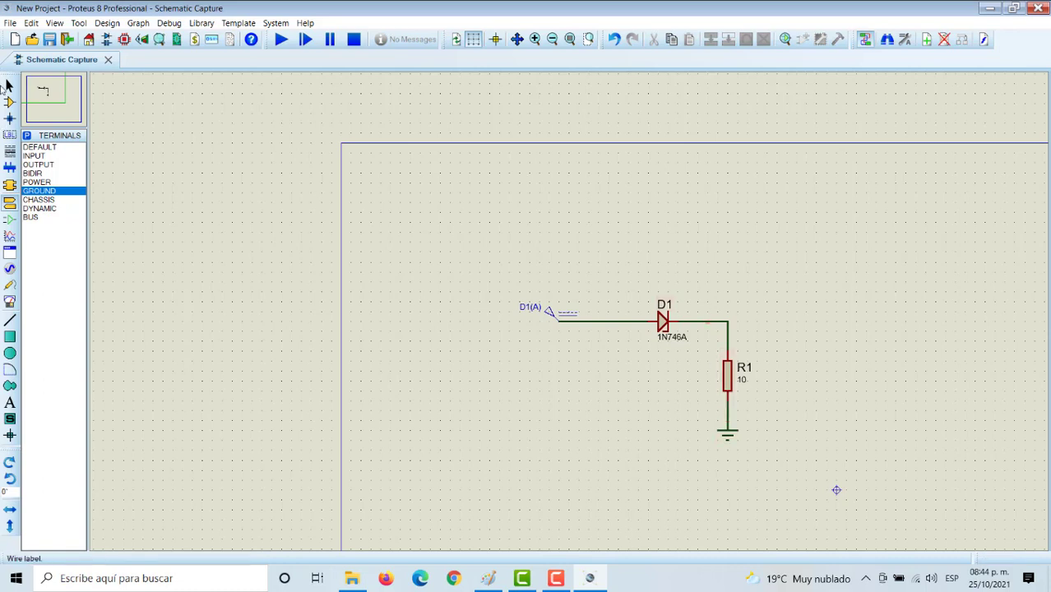
# Step: Delete the wire between the diode's cathode and the upper end of R1
pyautogui.click(6, 84)
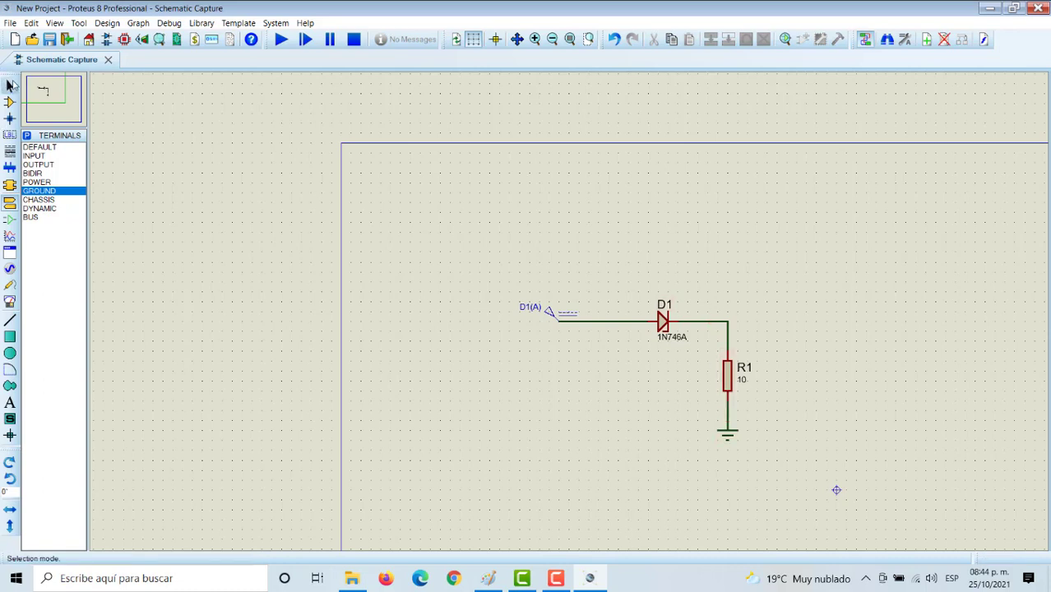
pyautogui.click(728, 327)
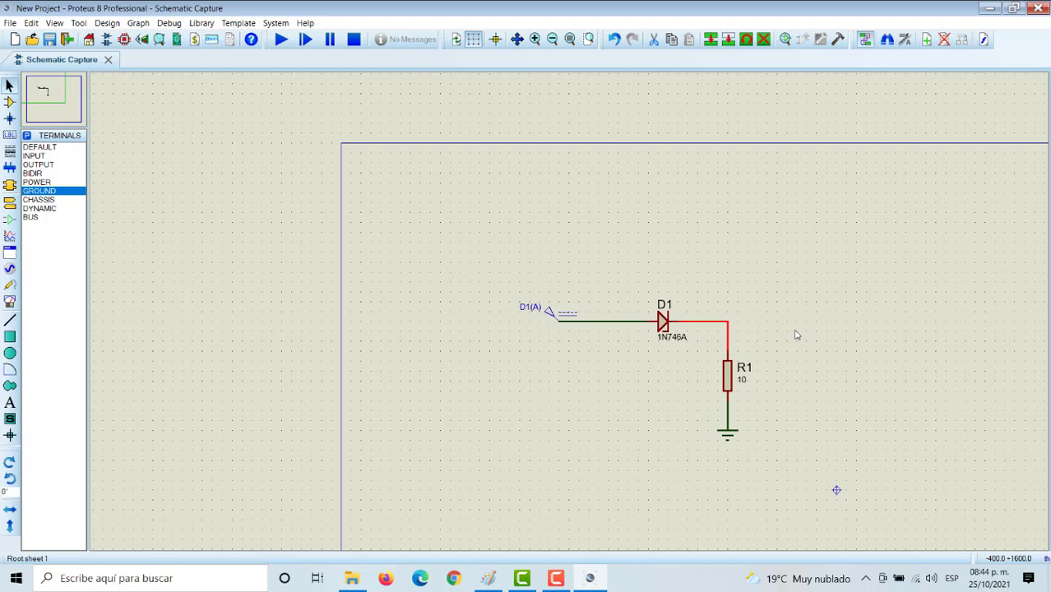
pyautogui.press('Delete')
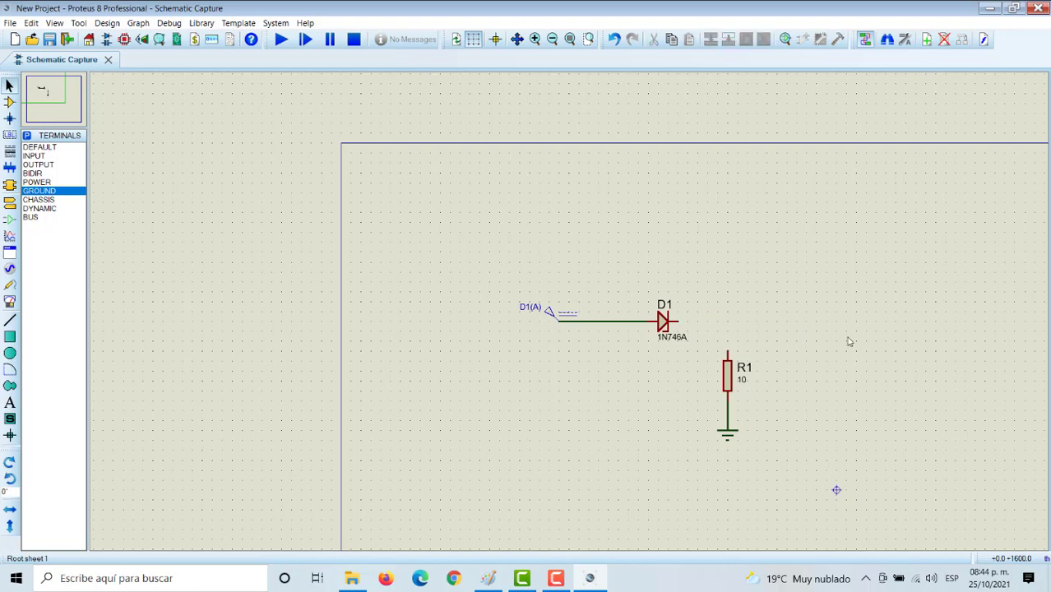
# Step: Enable manual edits for the DC generator and set its property to {VALUE=X}
pyautogui.doubleClick(555, 321)
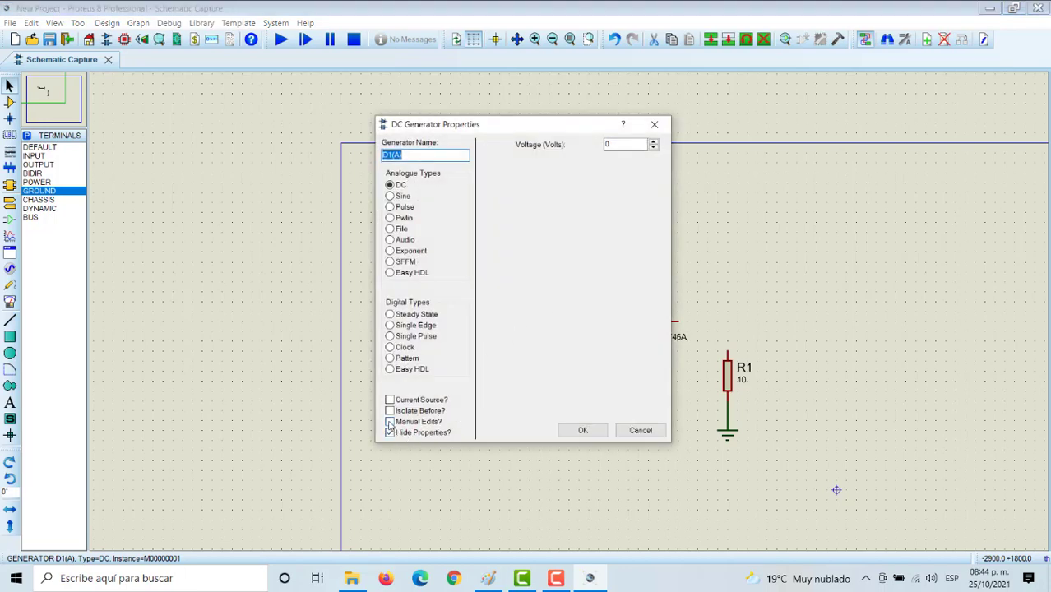
pyautogui.click(390, 421)
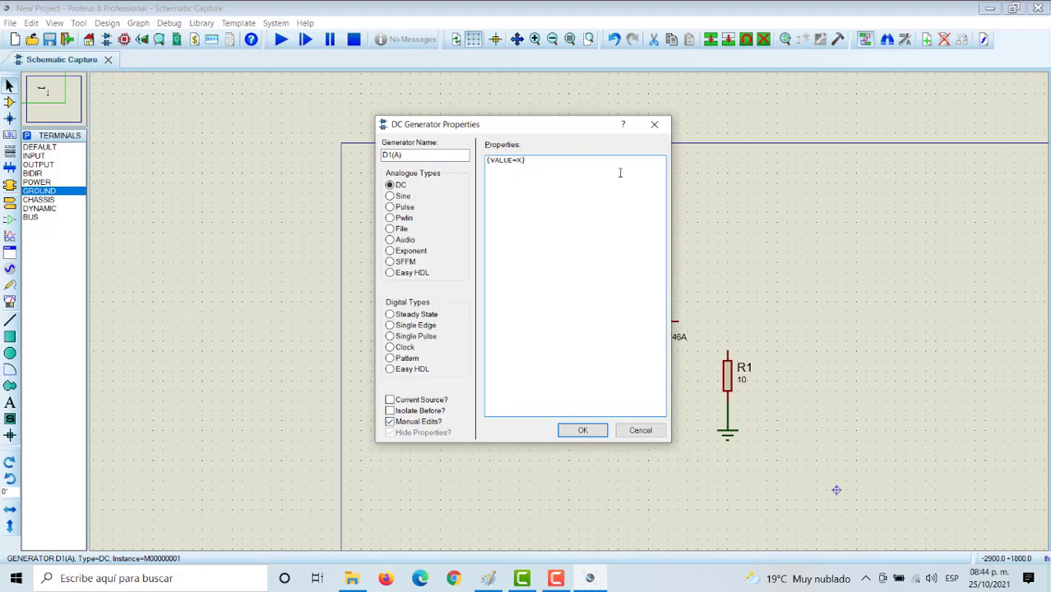
pyautogui.click(583, 430)
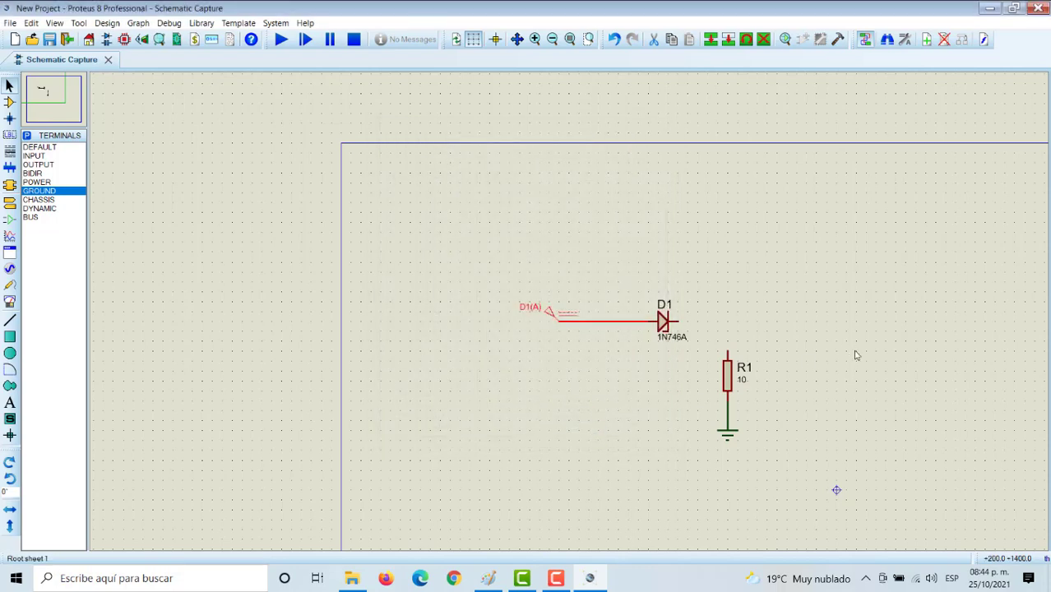
# Step: Place a current probe between the diode and R1, and wire it to the diode's cathode and the resistor's upper end
pyautogui.scroll(1, 855, 361)
pyautogui.click(347, 232)
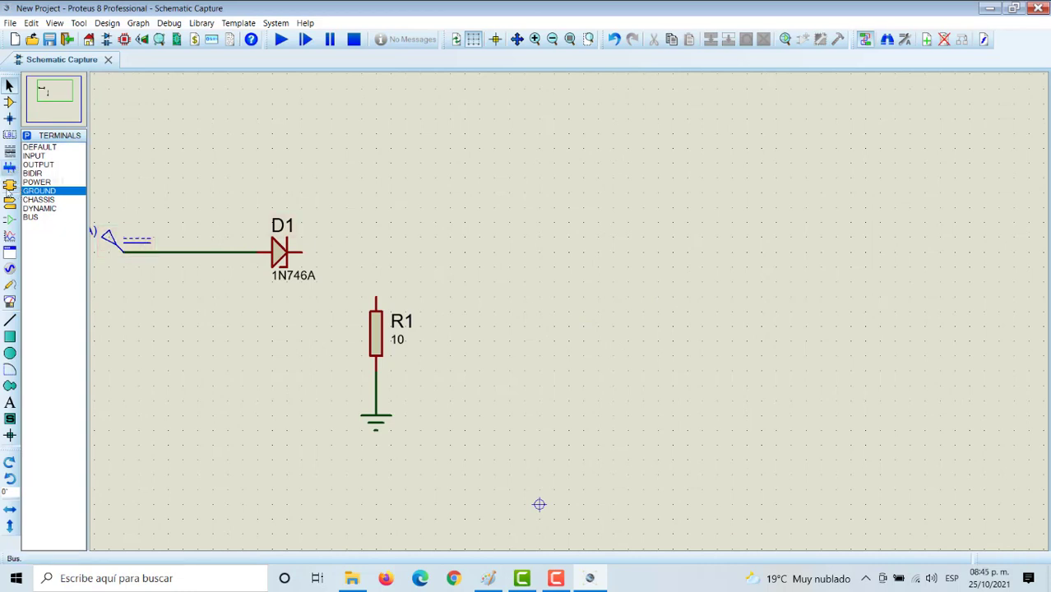
pyautogui.click(9, 286)
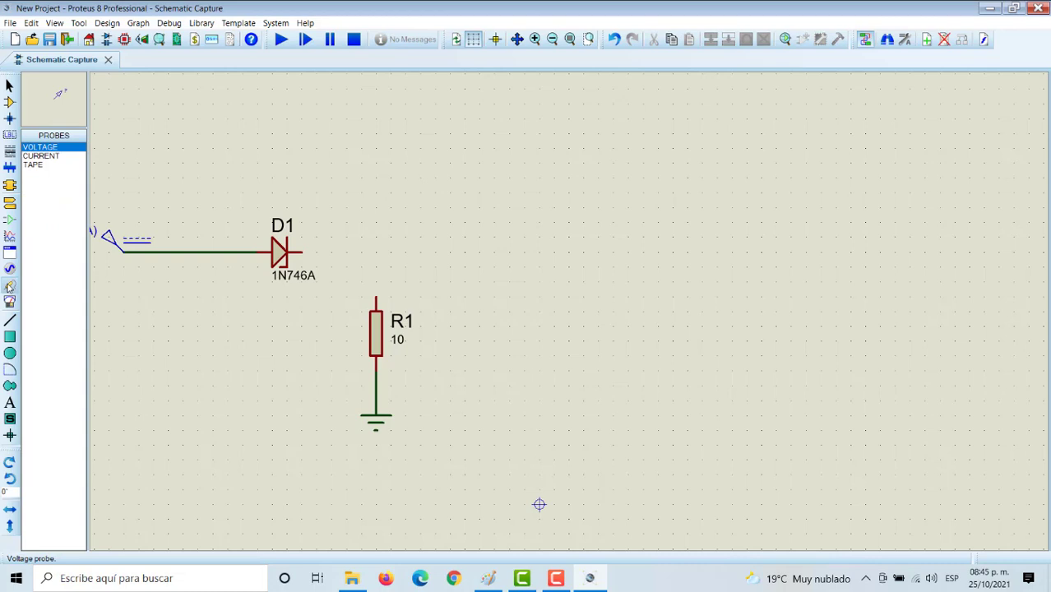
pyautogui.click(44, 156)
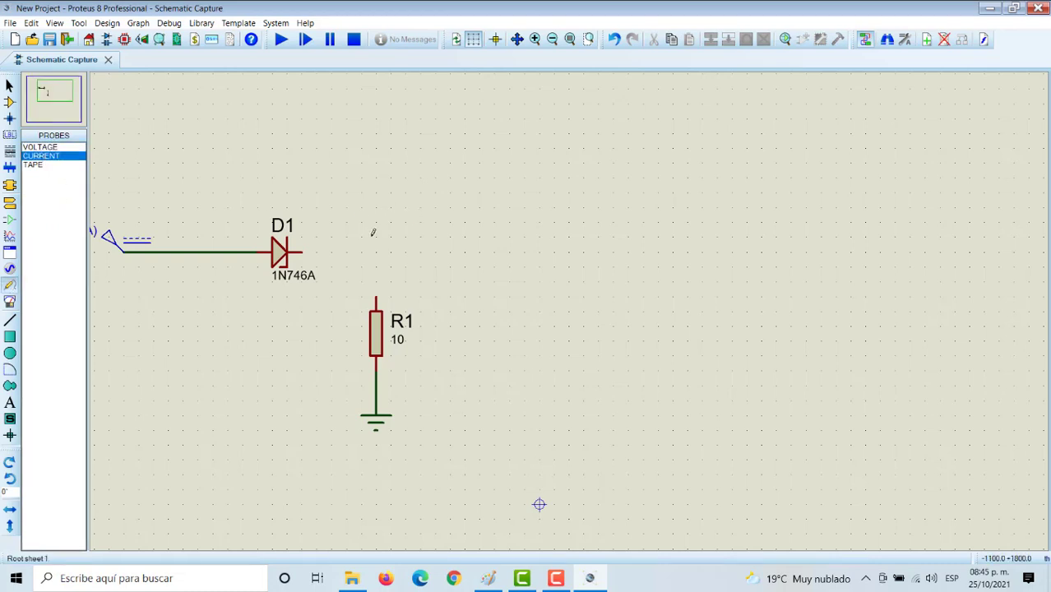
pyautogui.click(304, 250)
pyautogui.click(361, 240)
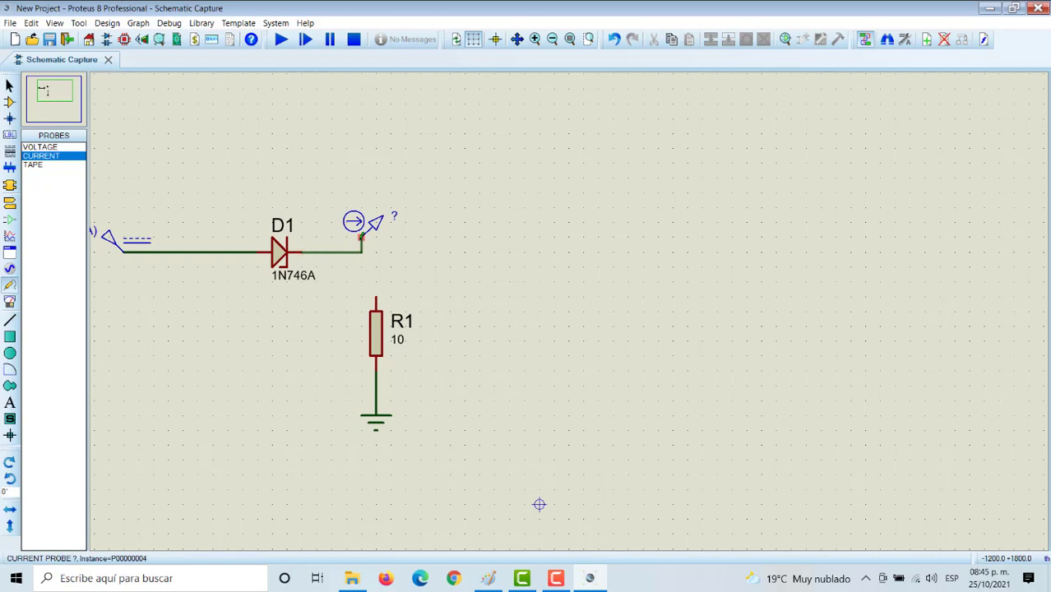
pyautogui.click(377, 291)
pyautogui.click(363, 236)
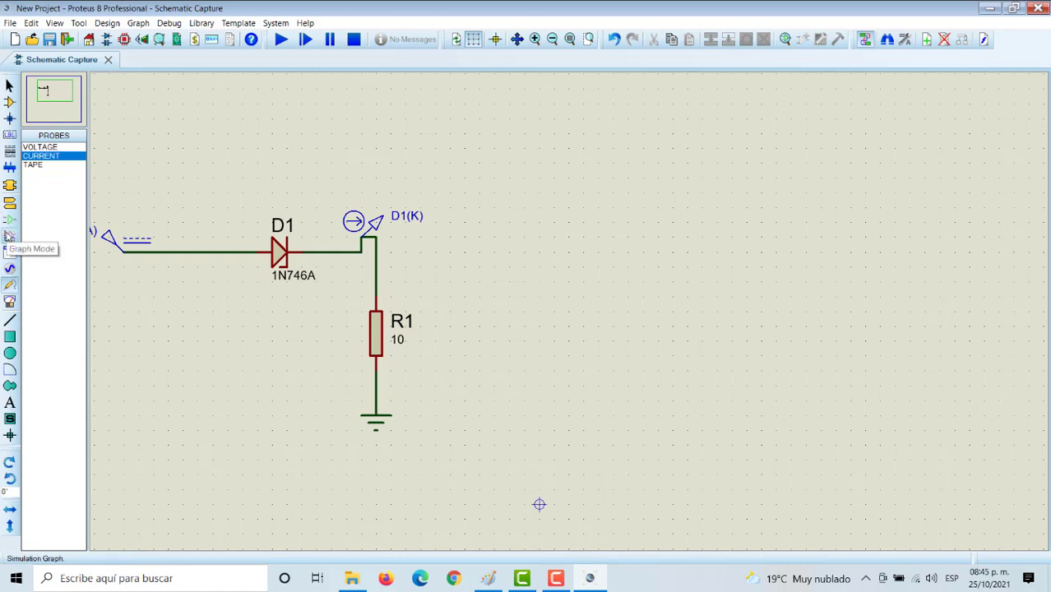
# Step: Draw a DC sweep graph to the right of the circuit and add the D1(K) current probe to it as a trace
pyautogui.click(9, 236)
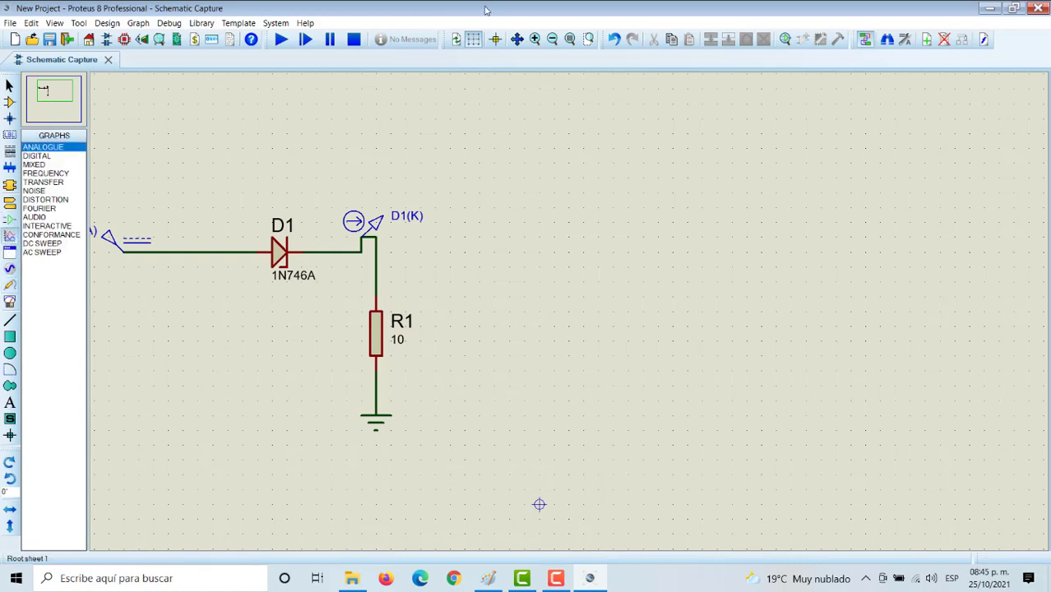
pyautogui.click(40, 244)
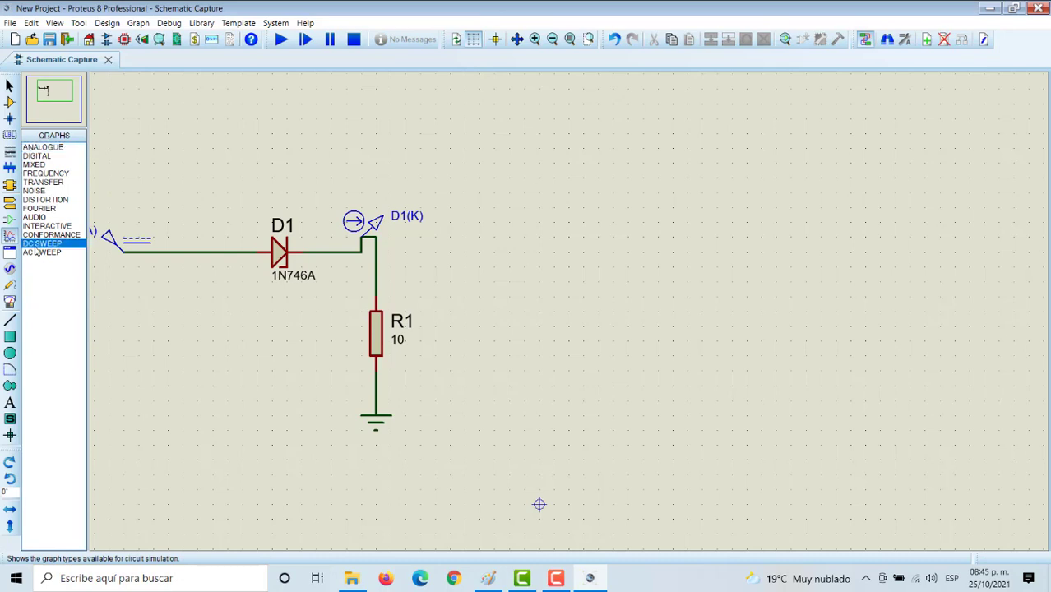
pyautogui.moveTo(510, 209); pyautogui.dragTo(986, 444)
pyautogui.click(373, 226)
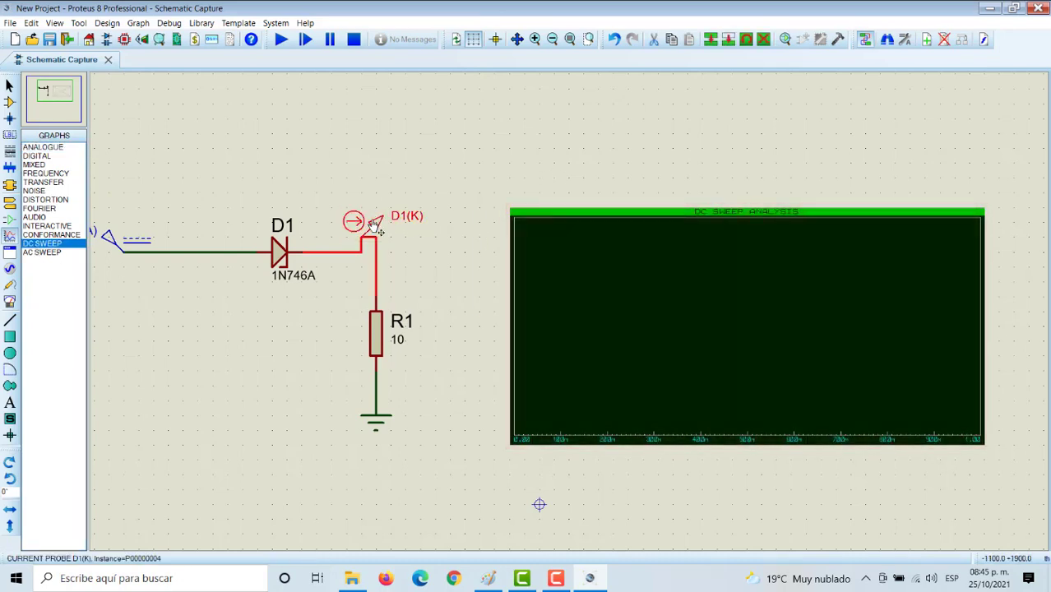
pyautogui.moveTo(374, 226)
pyautogui.mouseDown()
pyautogui.moveTo(761, 297)
pyautogui.moveTo(704, 296)
pyautogui.mouseUp()
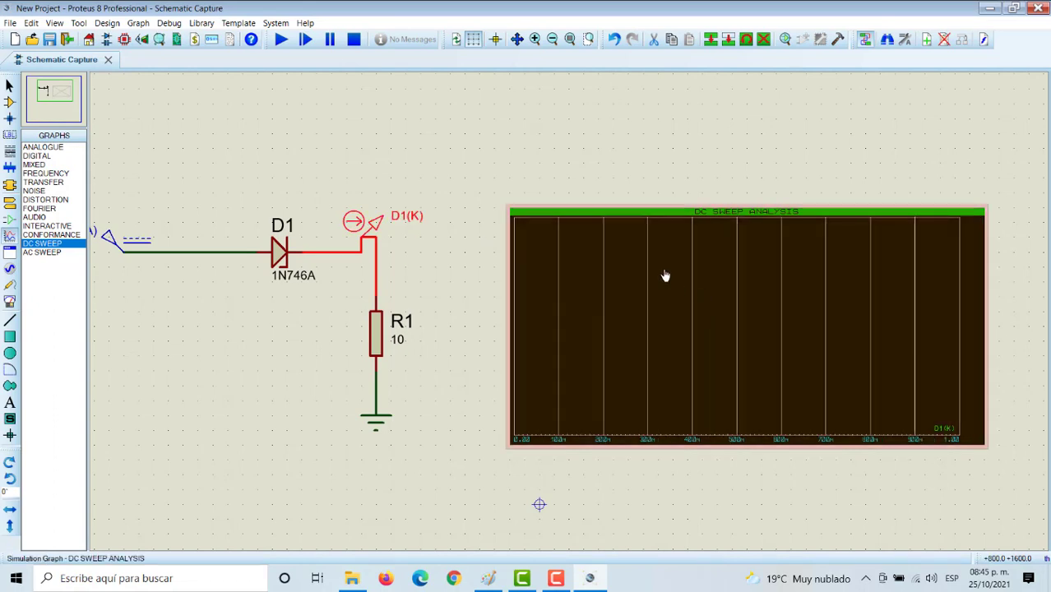
# Step: Configure the DC sweep graph with start value -5, stop value 2 and 1000 steps
pyautogui.rightClick(675, 269)
pyautogui.doubleClick(577, 277)
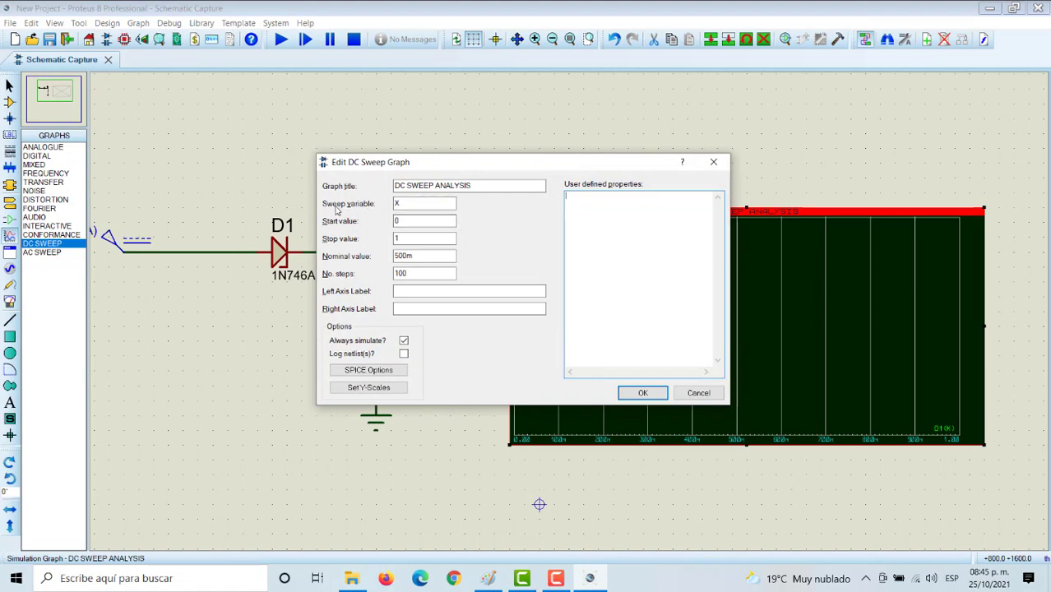
pyautogui.click(401, 221)
pyautogui.click(409, 237)
pyautogui.click(407, 273)
pyautogui.click(398, 272)
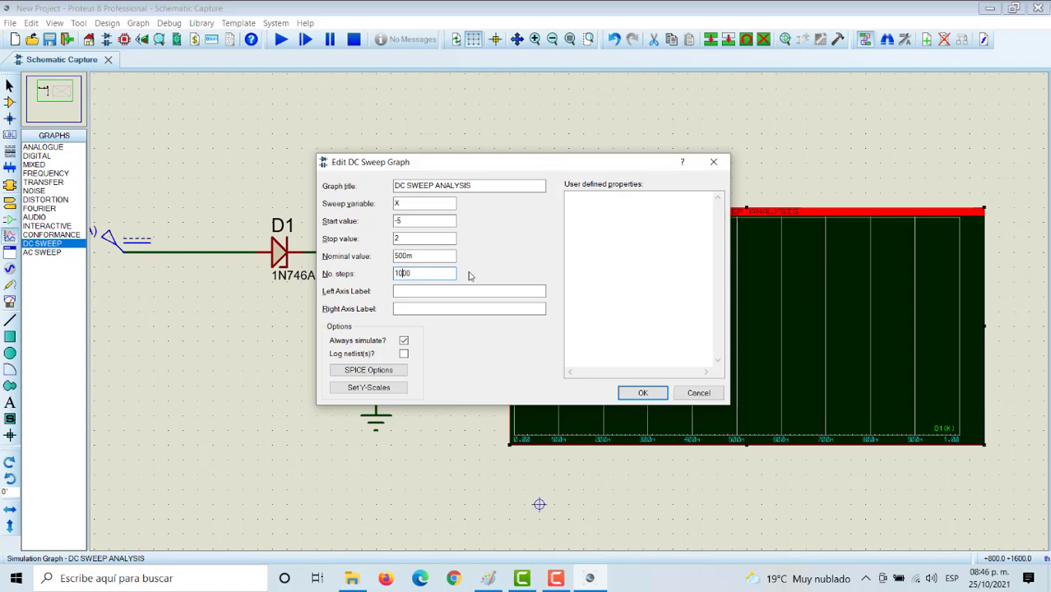
pyautogui.click(639, 394)
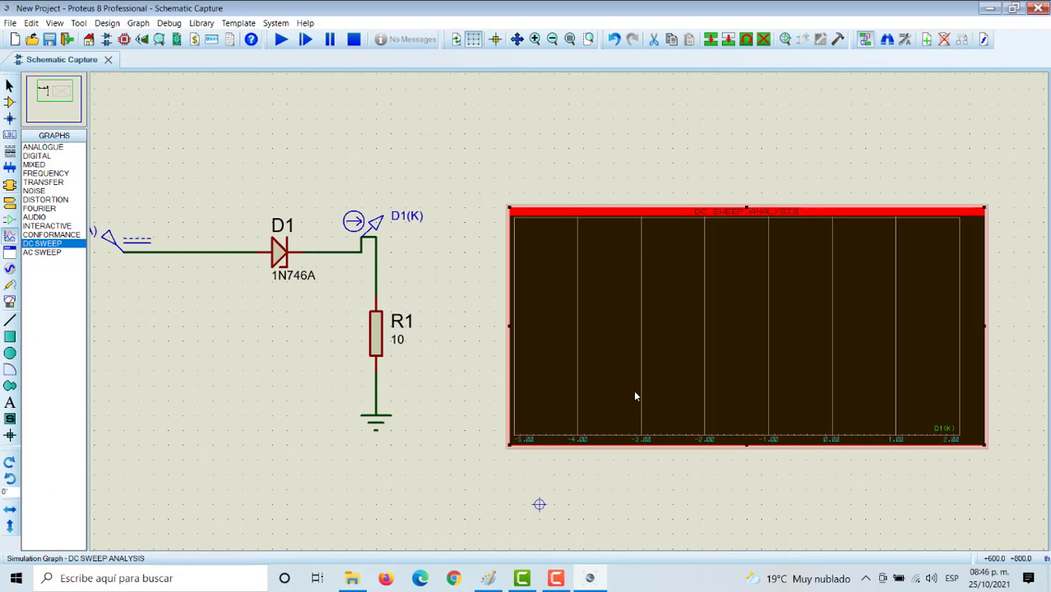
# Step: Simulate the DC sweep graph and maximize it in its own window
pyautogui.rightClick(612, 296)
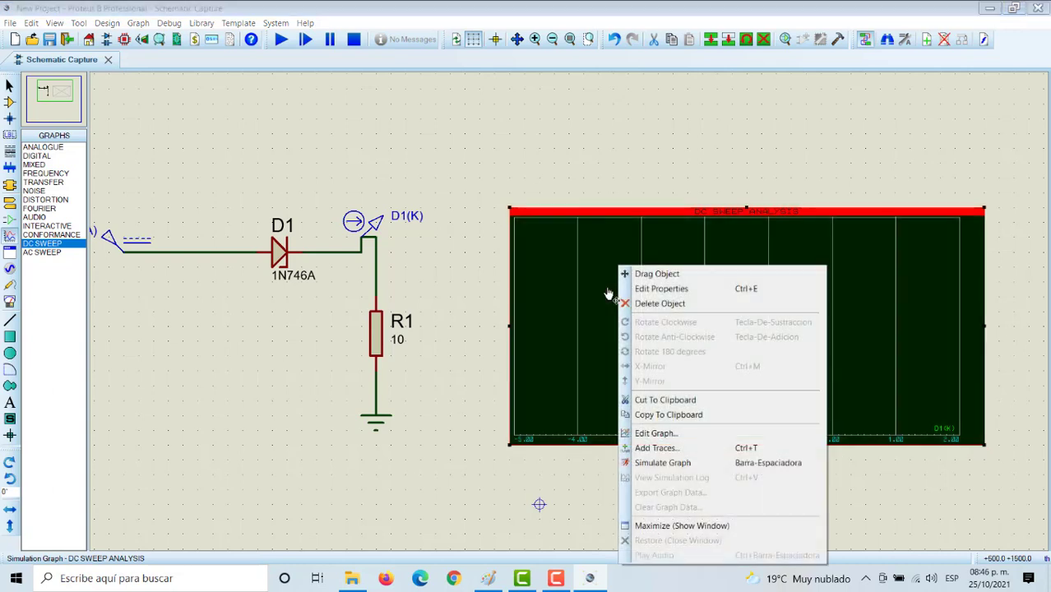
pyautogui.click(676, 463)
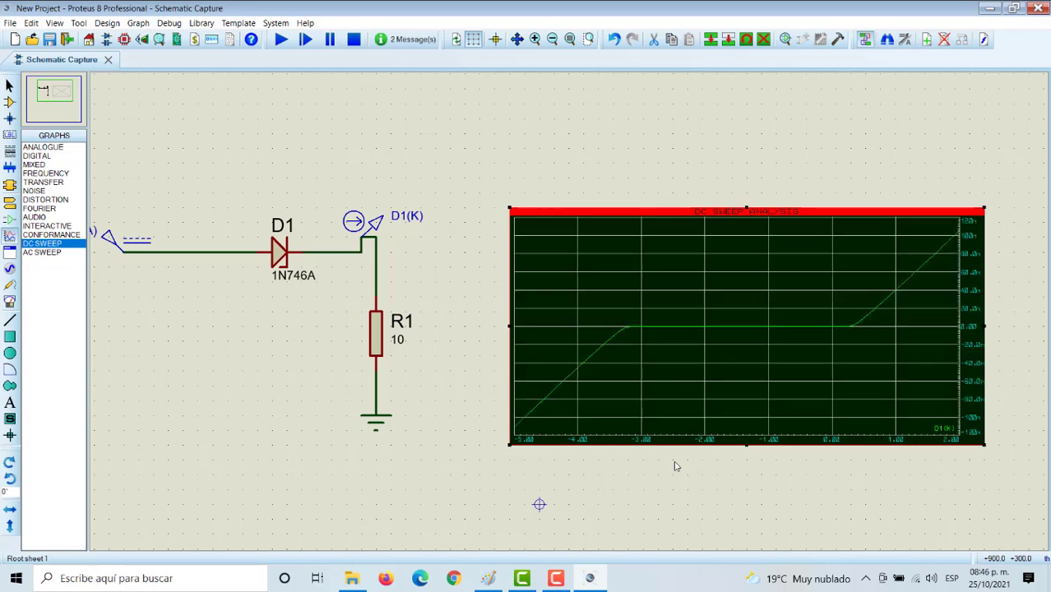
pyautogui.rightClick(663, 346)
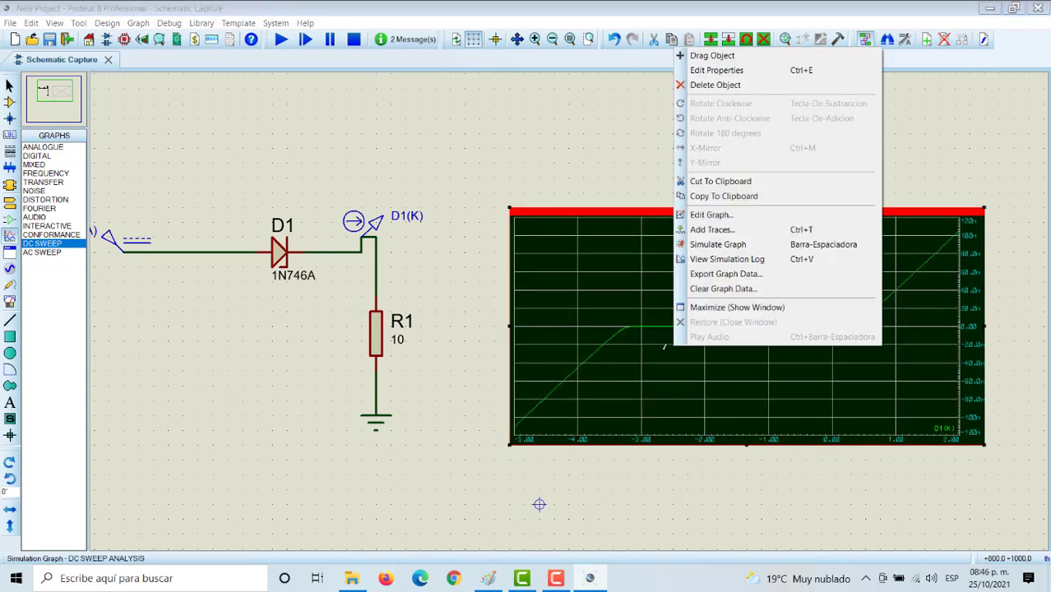
pyautogui.click(715, 308)
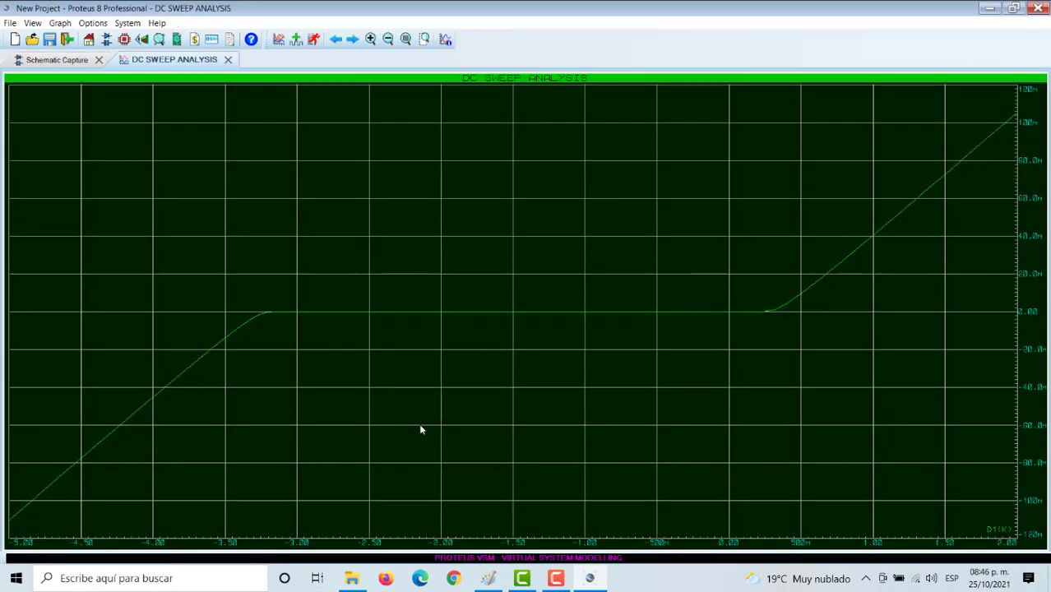